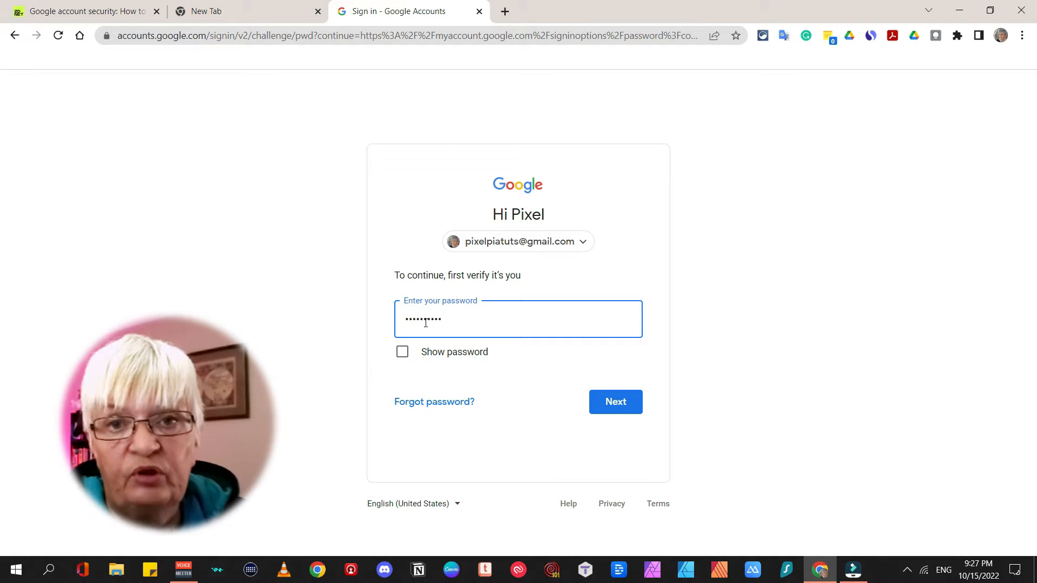
Step: Verify the current password, then enter a Strong-rated new password in both password fields
{"action": "left_click", "coordinate": [635, 404]}
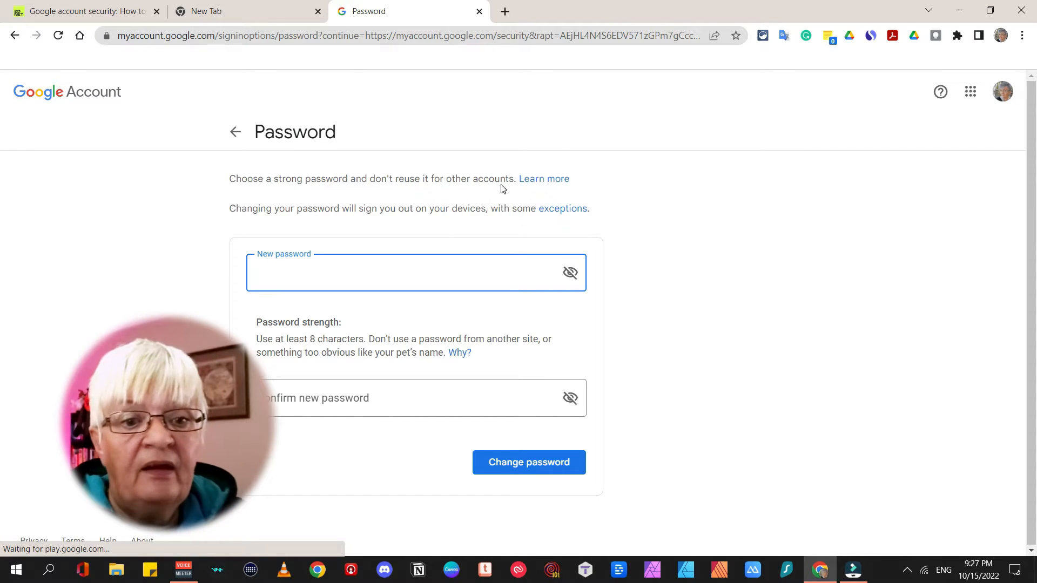
{"action": "left_click_drag", "start_coordinate": [518, 178], "coordinate": [368, 178]}
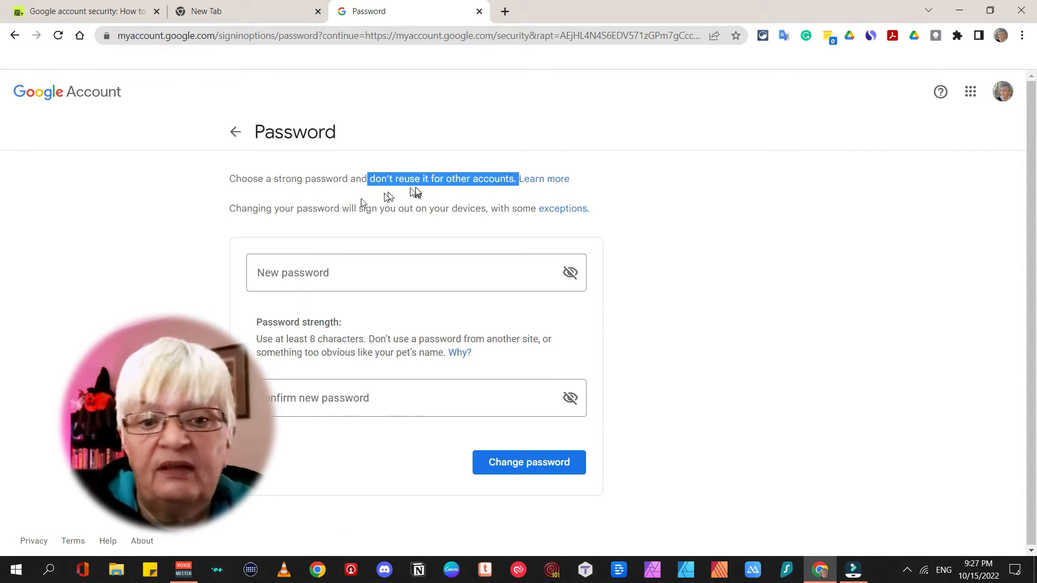
{"action": "left_click", "coordinate": [316, 276]}
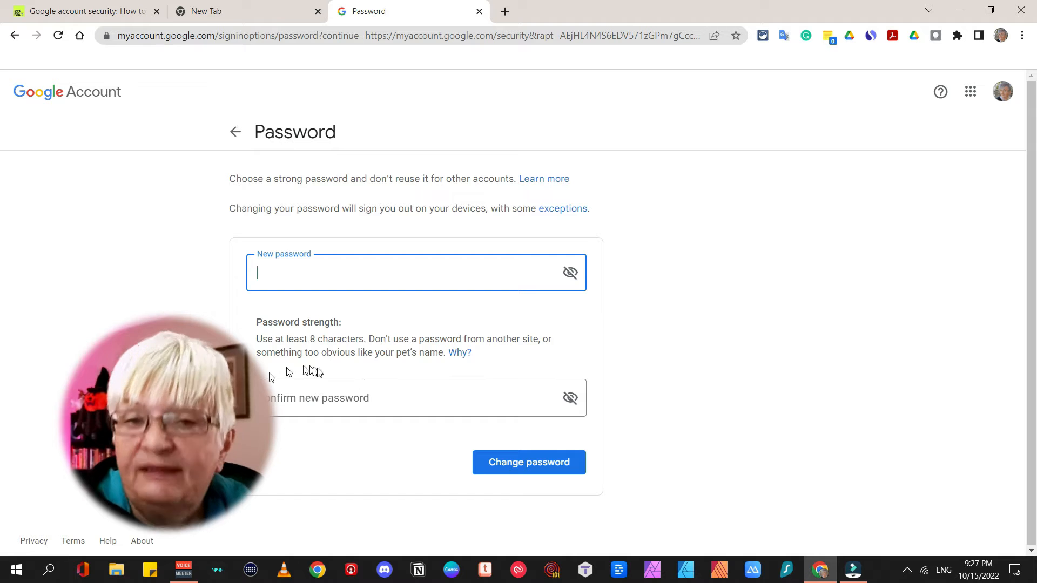
{"action": "left_click", "coordinate": [279, 273]}
{"action": "type", "text": "••"}
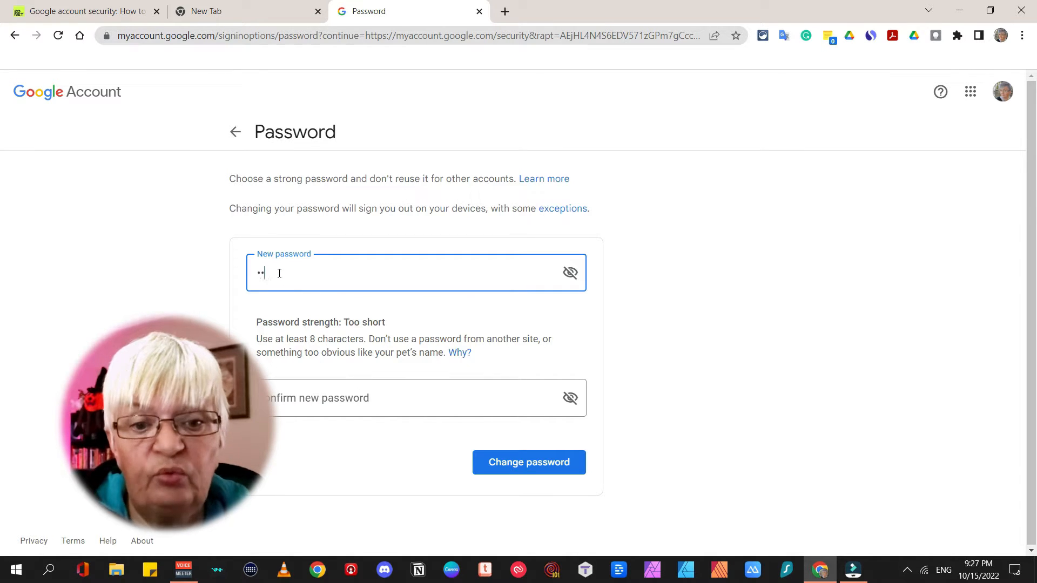
{"action": "type", "text": "••••••"}
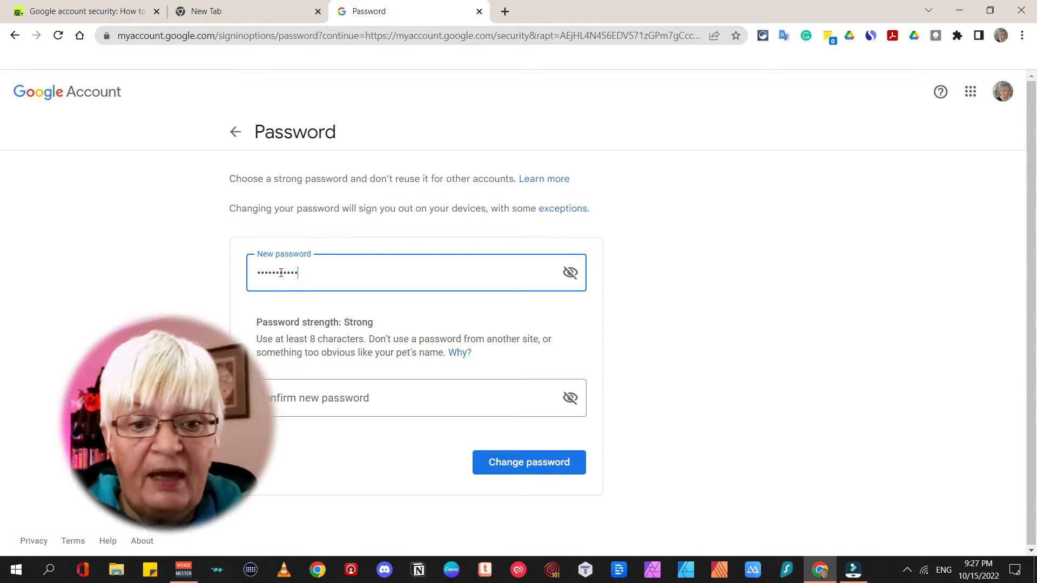
{"action": "left_click", "coordinate": [270, 399]}
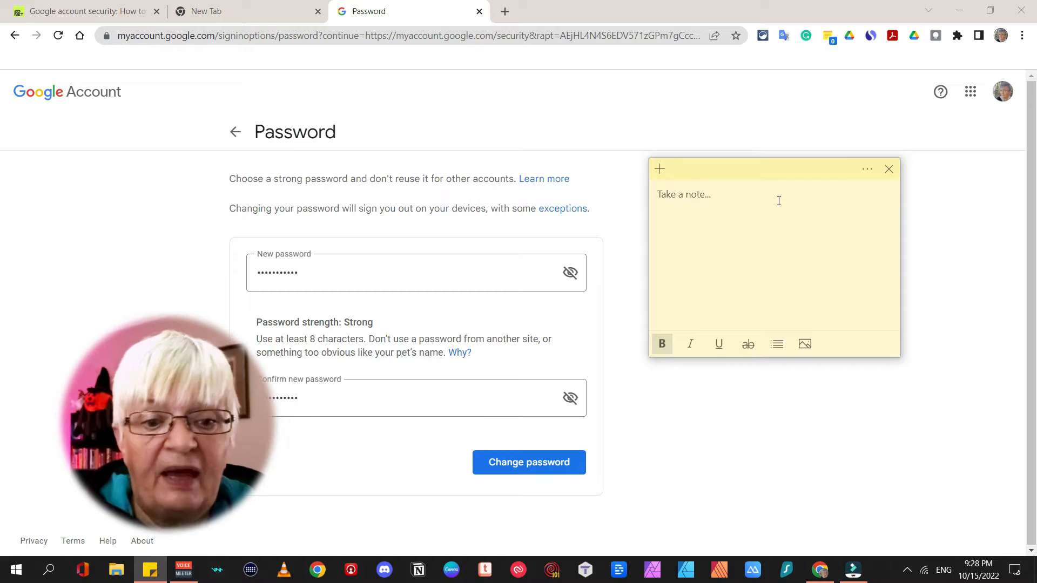
Step: Write three tips in the note: 'Use both caps and lower case', 'Use numbers and other symbols', 'Don't use regular and predicatable words'
{"action": "type", "text": "Use"}
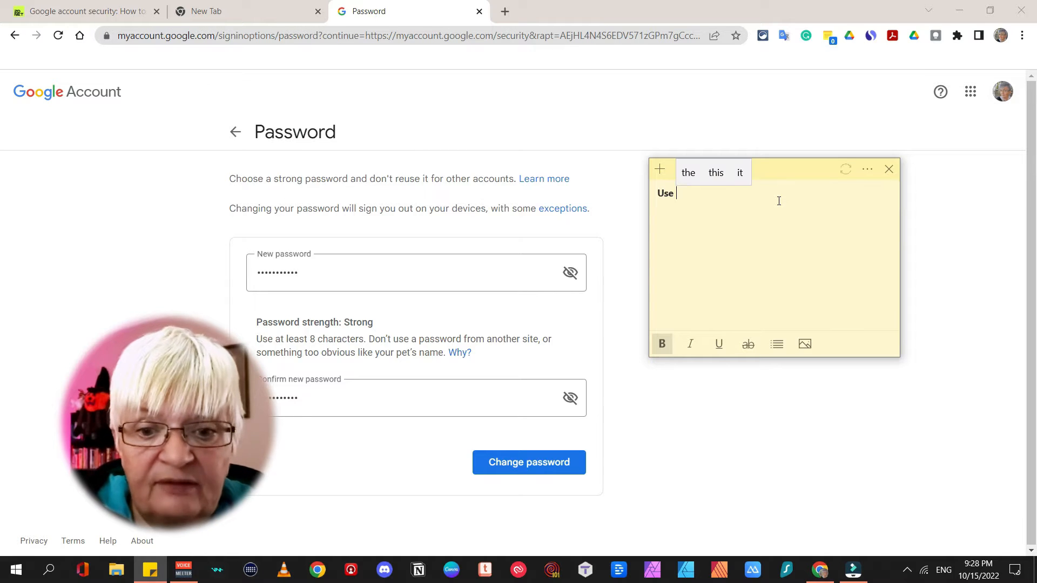
{"action": "type", "text": " both "}
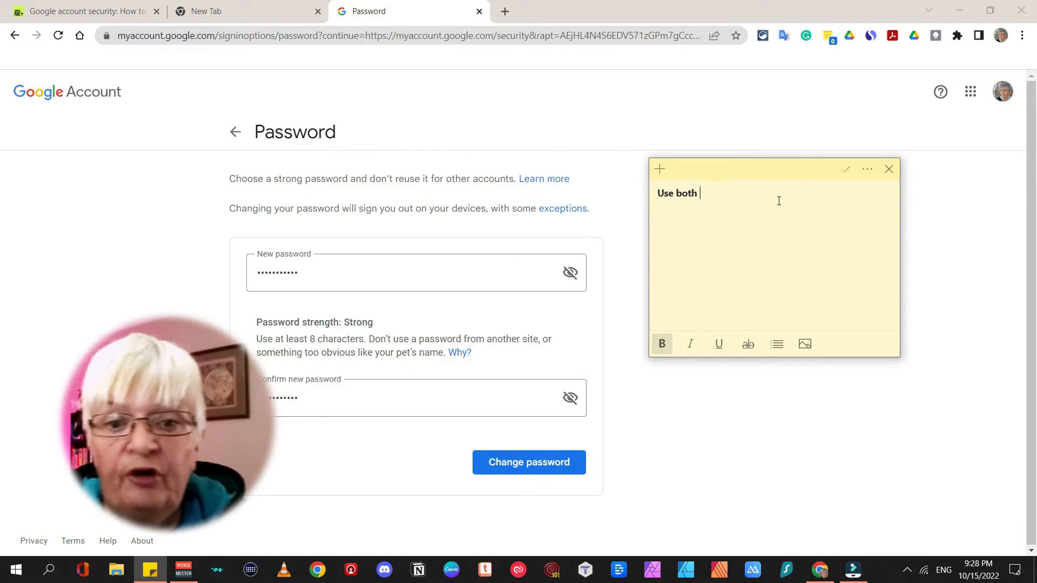
{"action": "type", "text": "caps "}
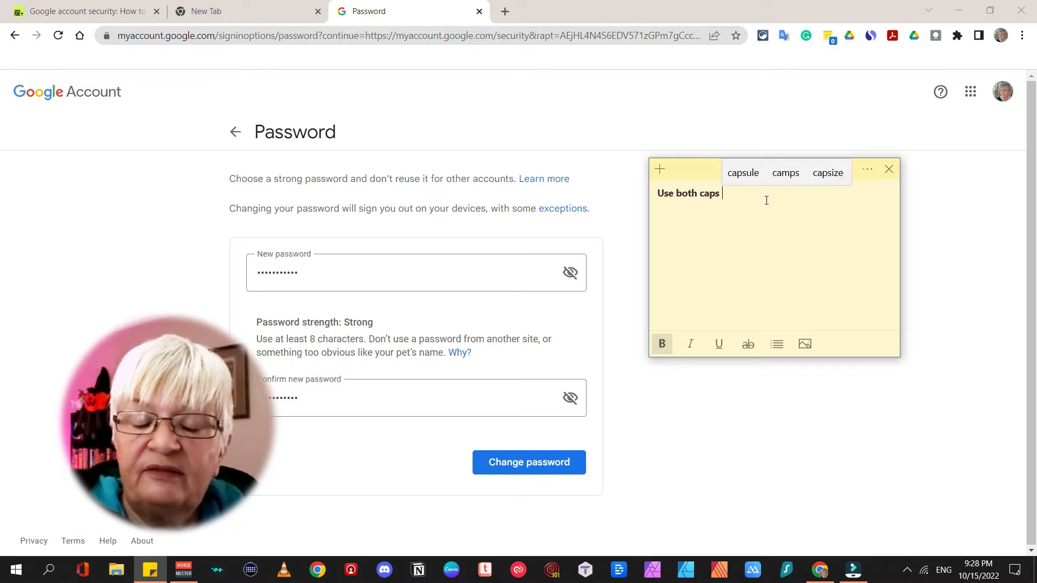
{"action": "type", "text": "and lower case"}
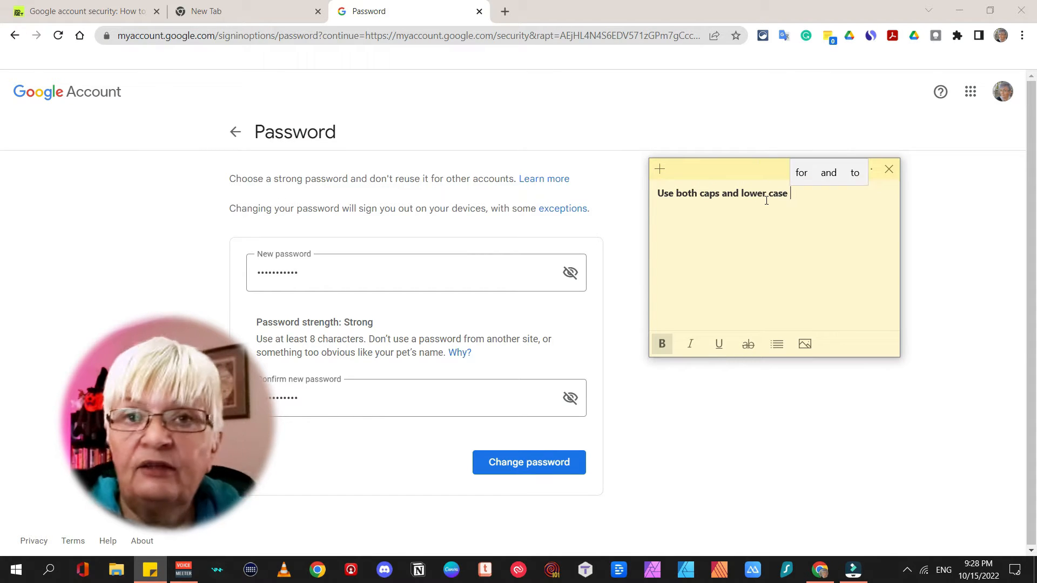
{"action": "key", "text": "Return"}
{"action": "type", "text": "Use number"}
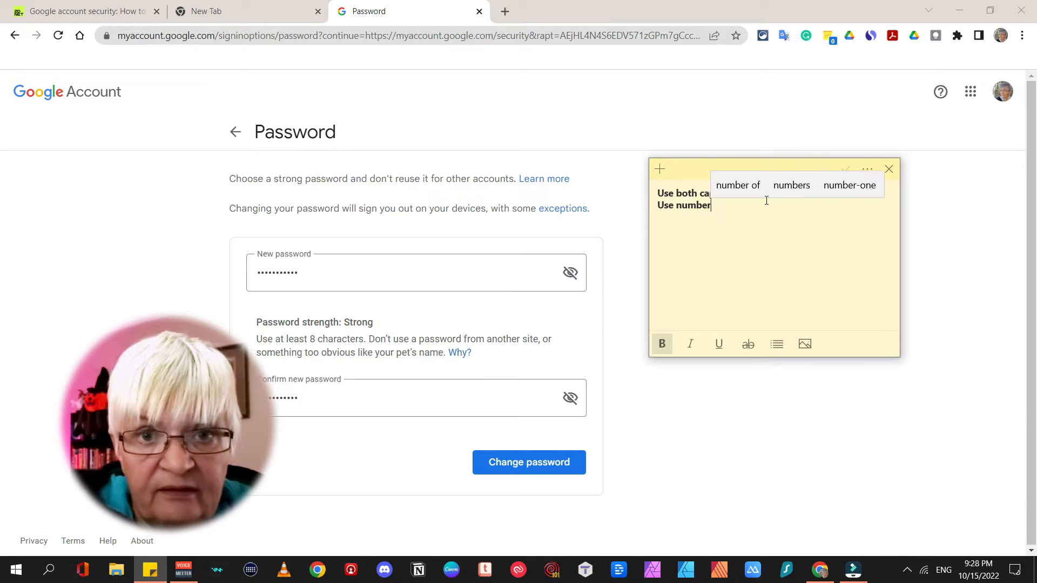
{"action": "type", "text": "s and other symbi"}
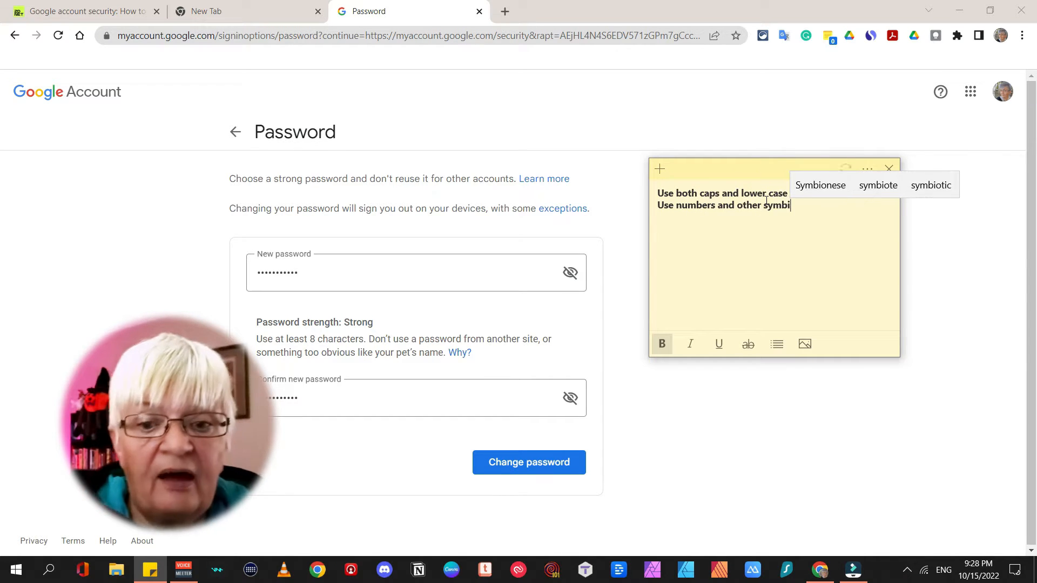
{"action": "key", "text": "BackSpace"}
{"action": "type", "text": "ols"}
{"action": "key", "text": "Return"}
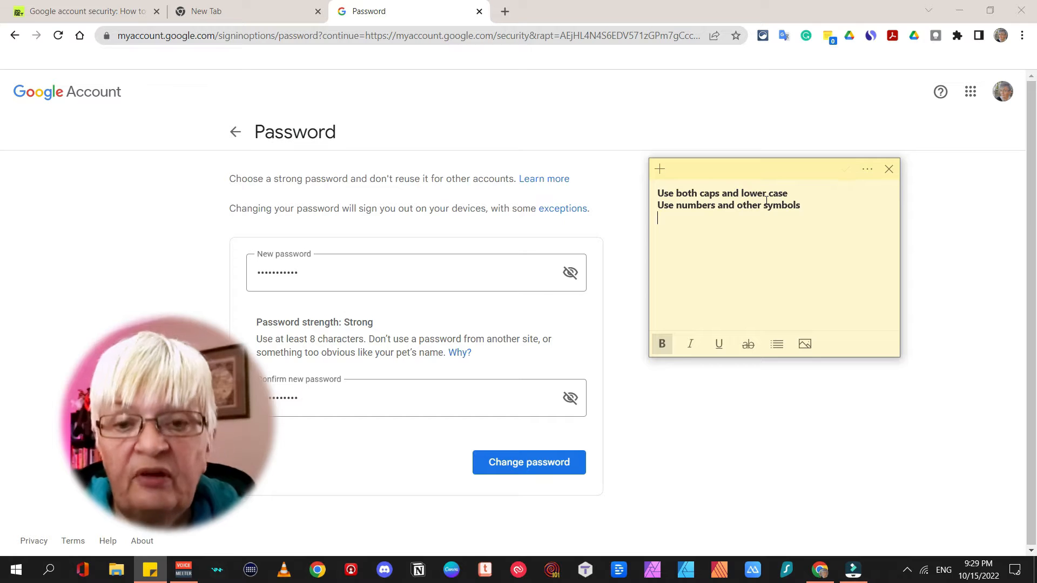
{"action": "type", "text": "Don't u"}
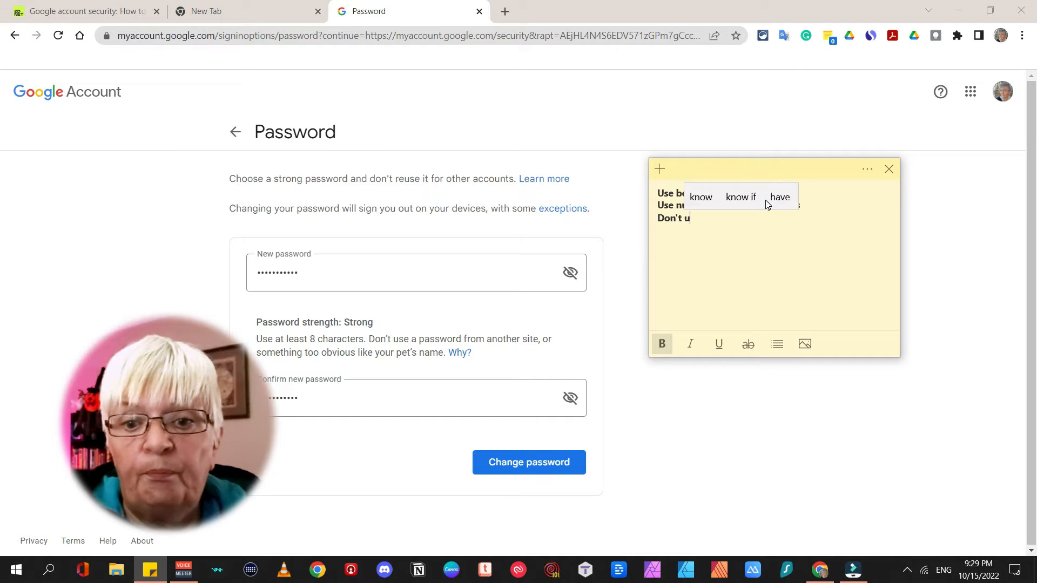
{"action": "type", "text": "se regular an"}
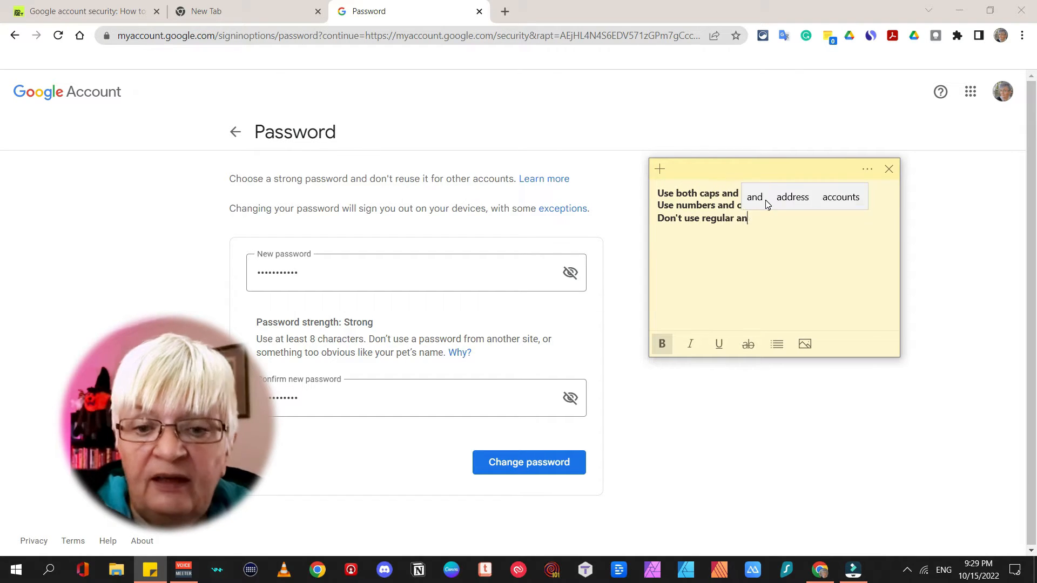
{"action": "type", "text": "d predicat"}
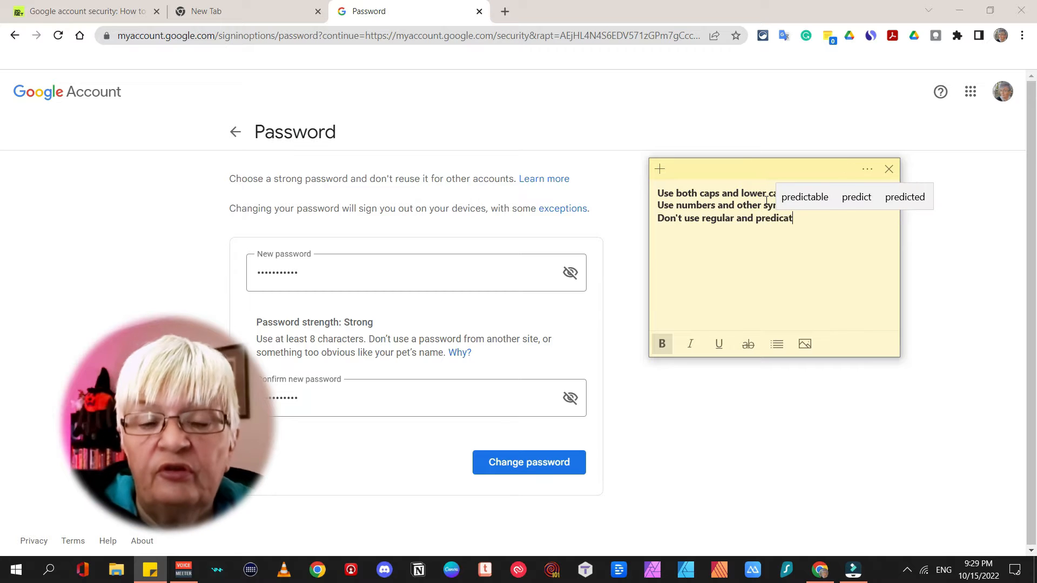
{"action": "type", "text": "able words"}
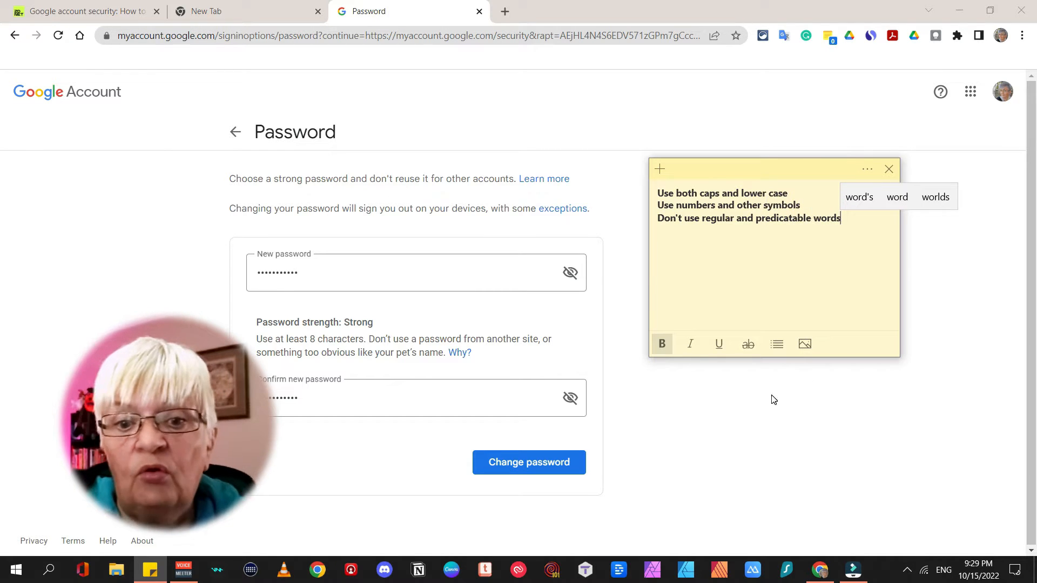
{"action": "left_click", "coordinate": [717, 292]}
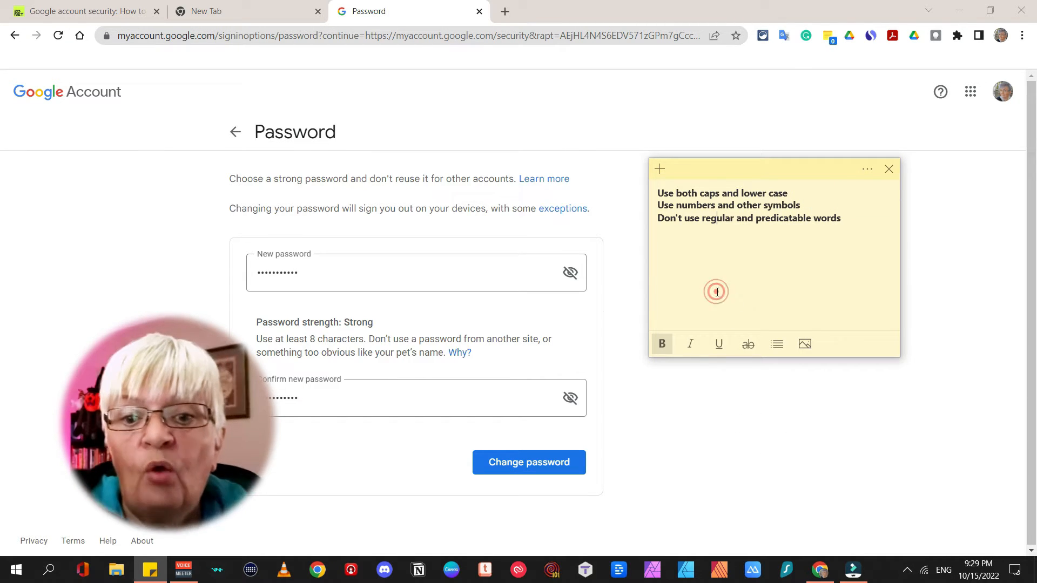
Step: Save the new password, then open 2-Step Verification and start its setup
{"action": "left_click", "coordinate": [529, 462]}
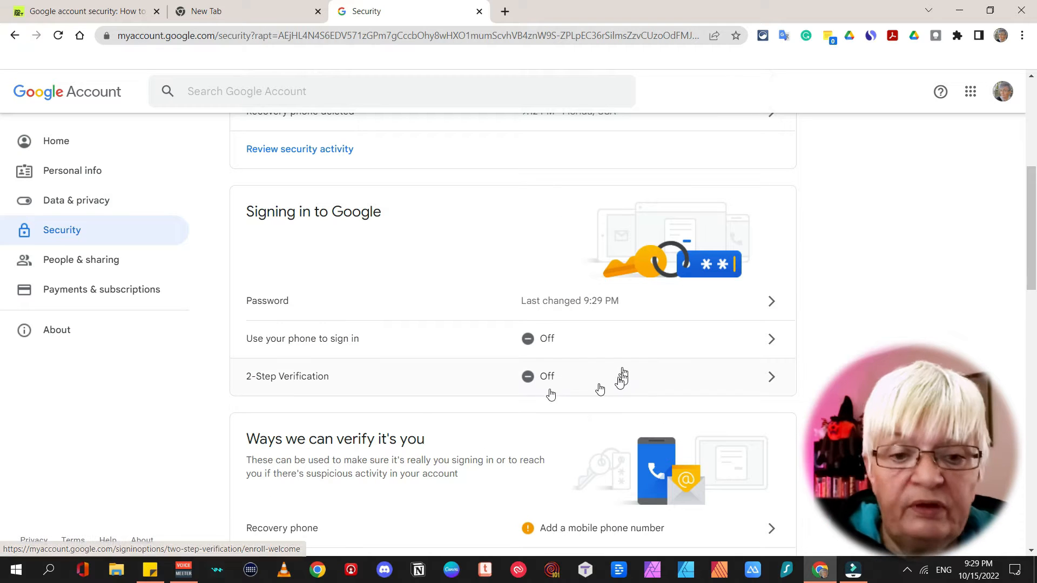
{"action": "left_click", "coordinate": [771, 376]}
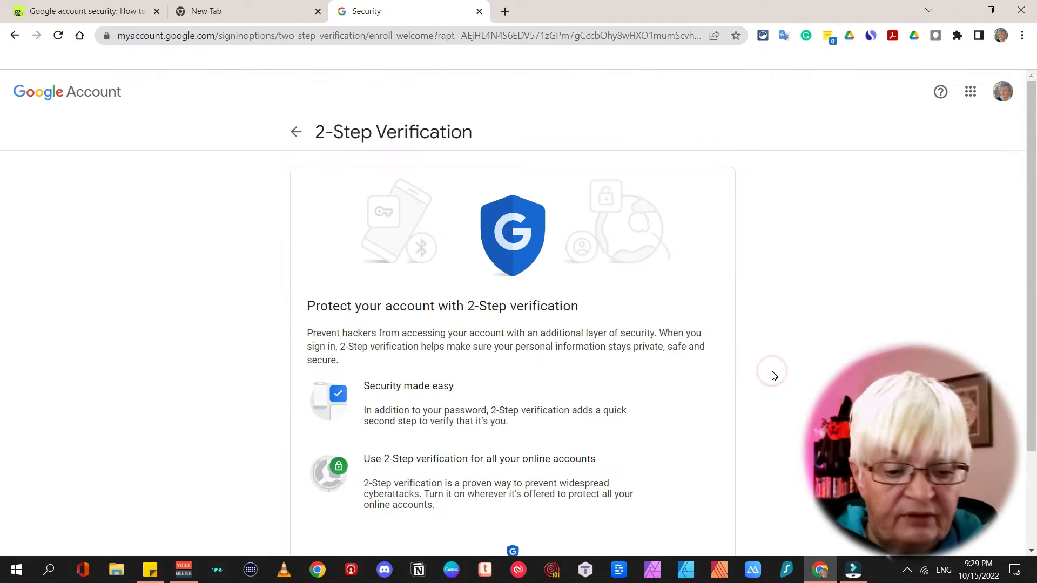
{"action": "scroll", "coordinate": [767, 254], "scroll_direction": "down", "scroll_amount": 3}
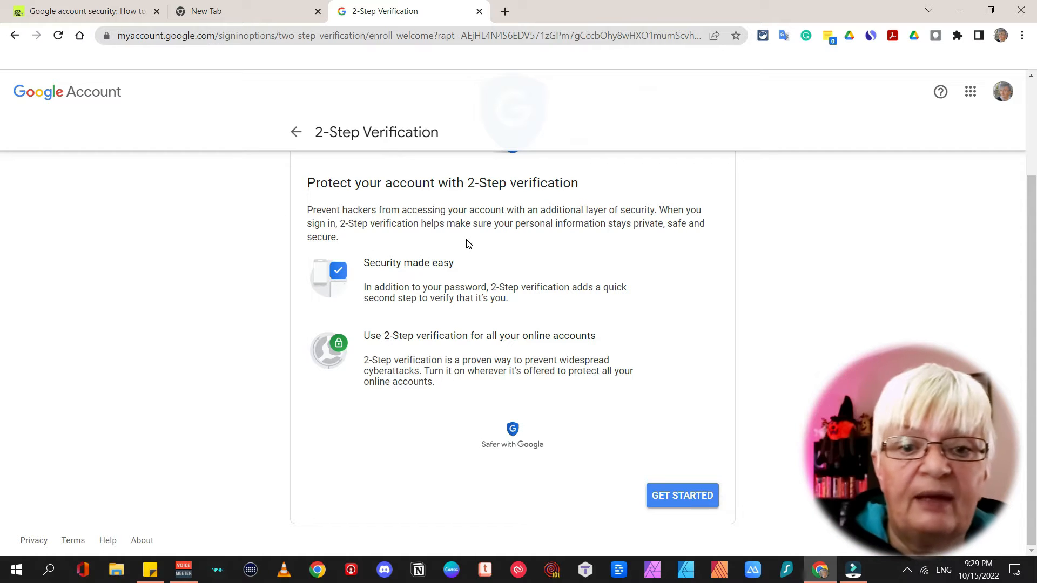
{"action": "left_click", "coordinate": [681, 495]}
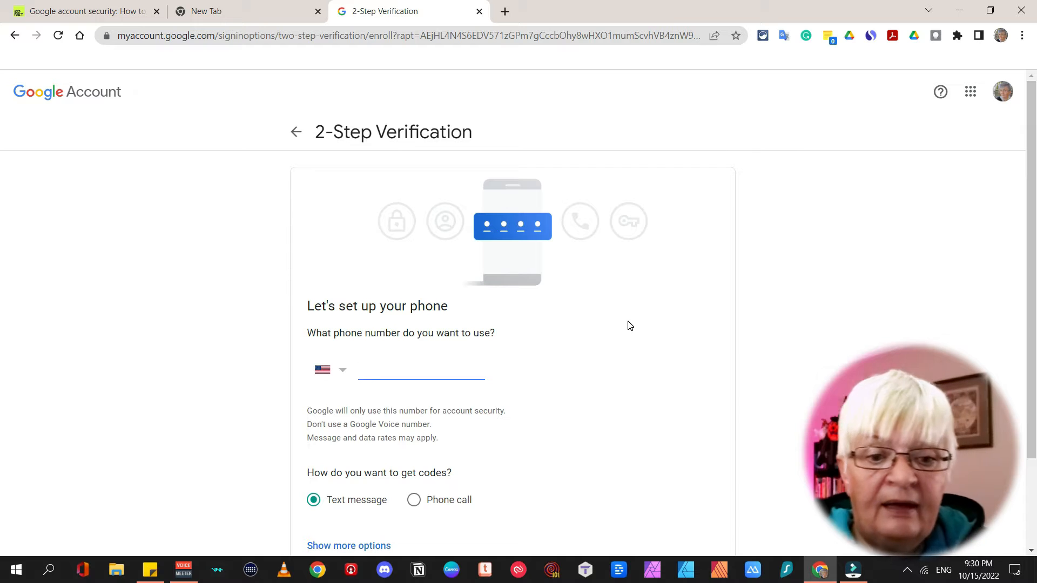
Step: Enter the phone number, keep Text message as the code method, and submit the texted verification code
{"action": "type", "text": "????"}
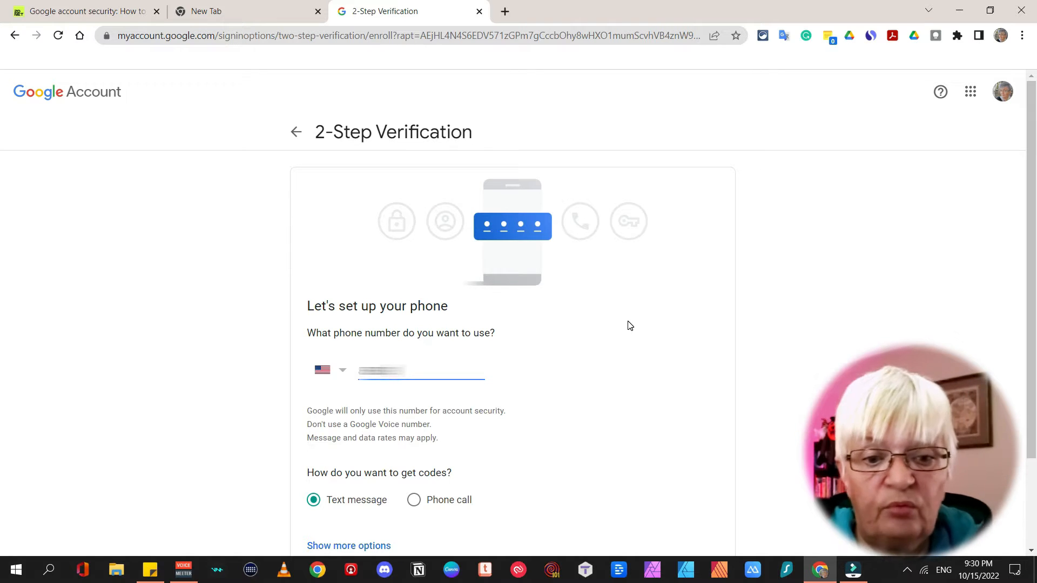
{"action": "type", "text": "?????"}
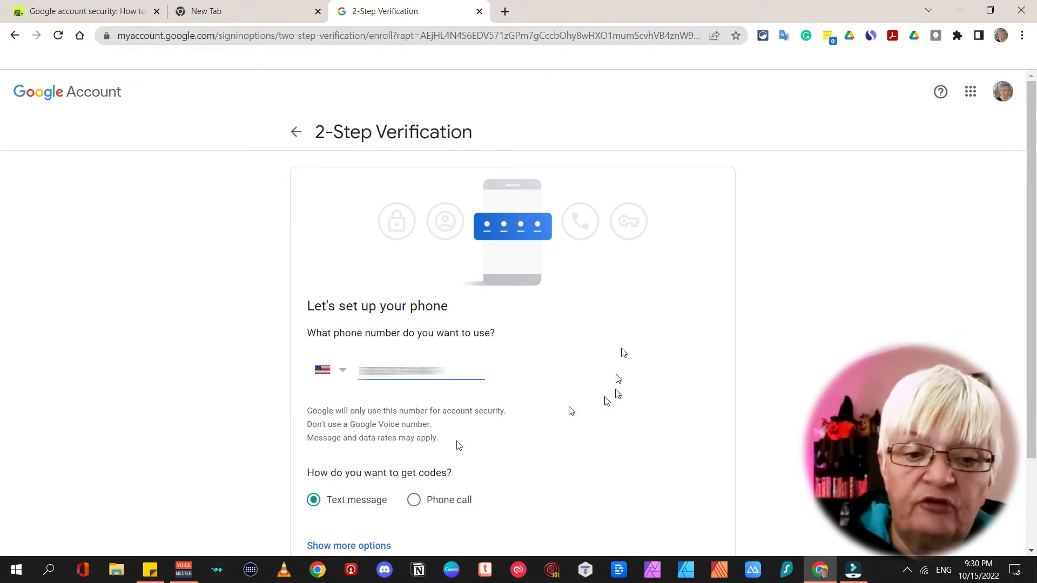
{"action": "scroll", "coordinate": [470, 395], "scroll_direction": "down", "scroll_amount": 1}
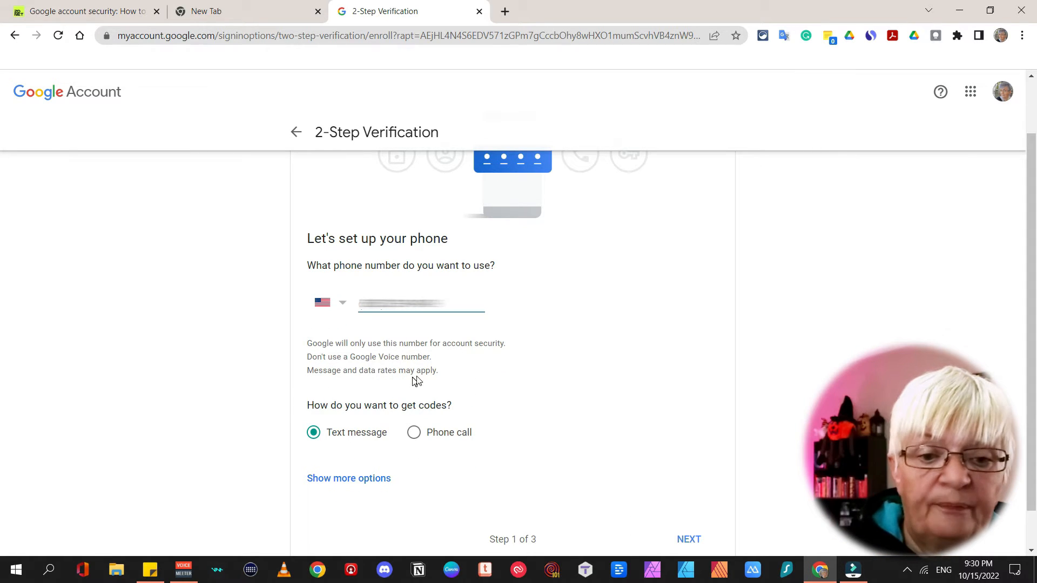
{"action": "left_click_drag", "start_coordinate": [451, 372], "coordinate": [301, 350]}
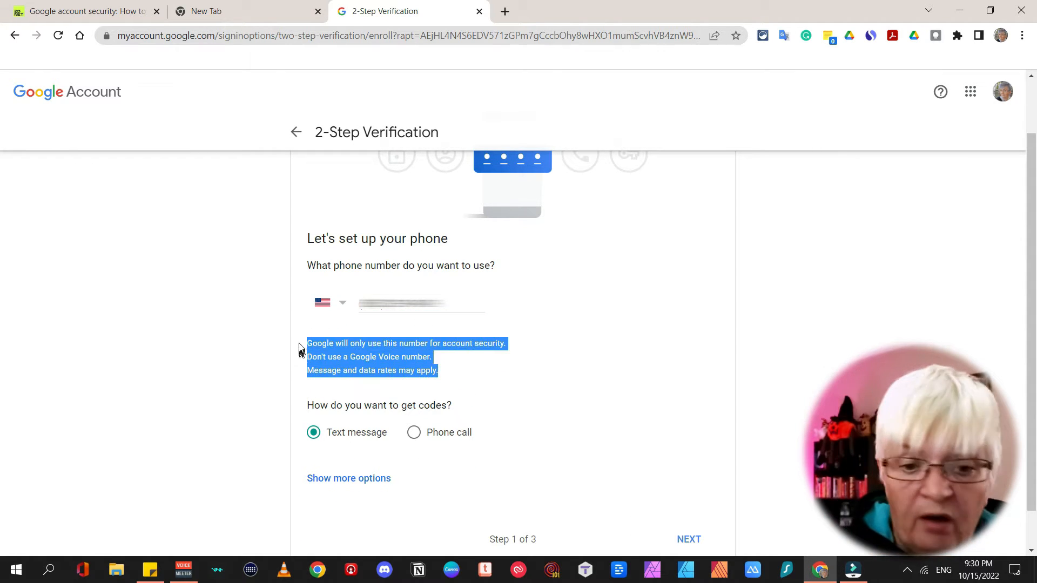
{"action": "left_click", "coordinate": [594, 357]}
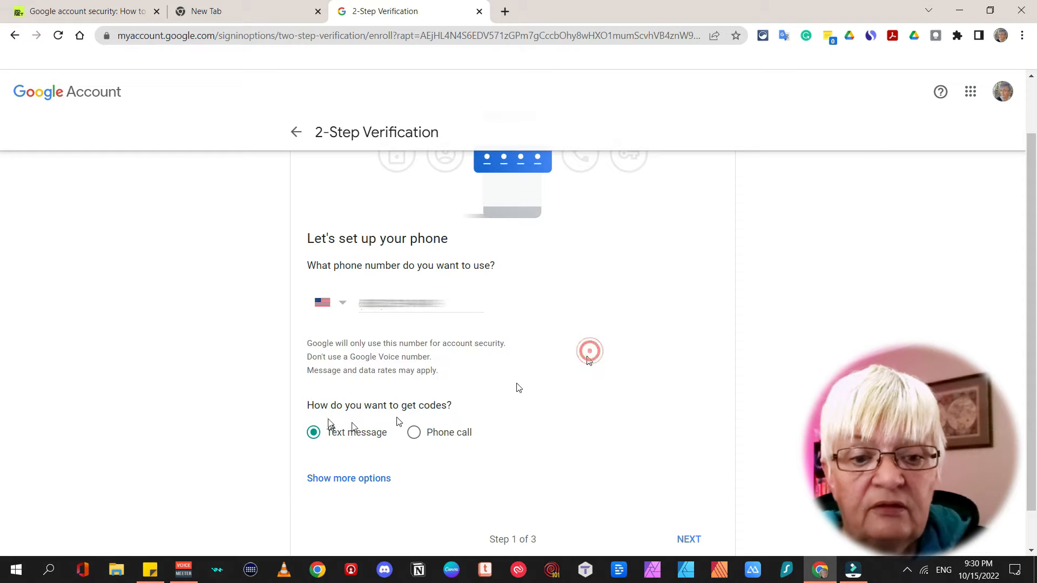
{"action": "left_click", "coordinate": [346, 480]}
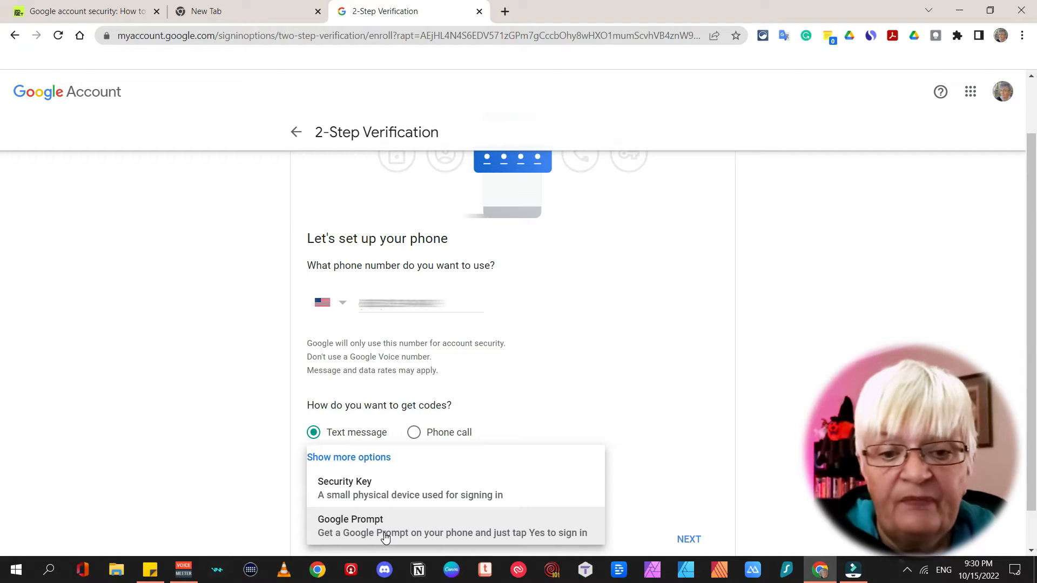
{"action": "left_click", "coordinate": [597, 365]}
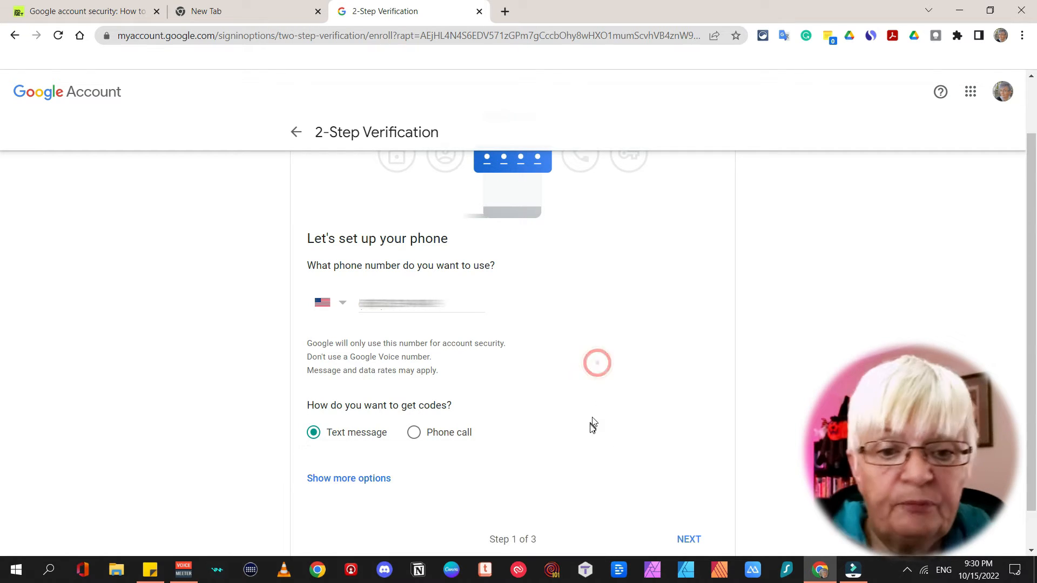
{"action": "left_click", "coordinate": [672, 537]}
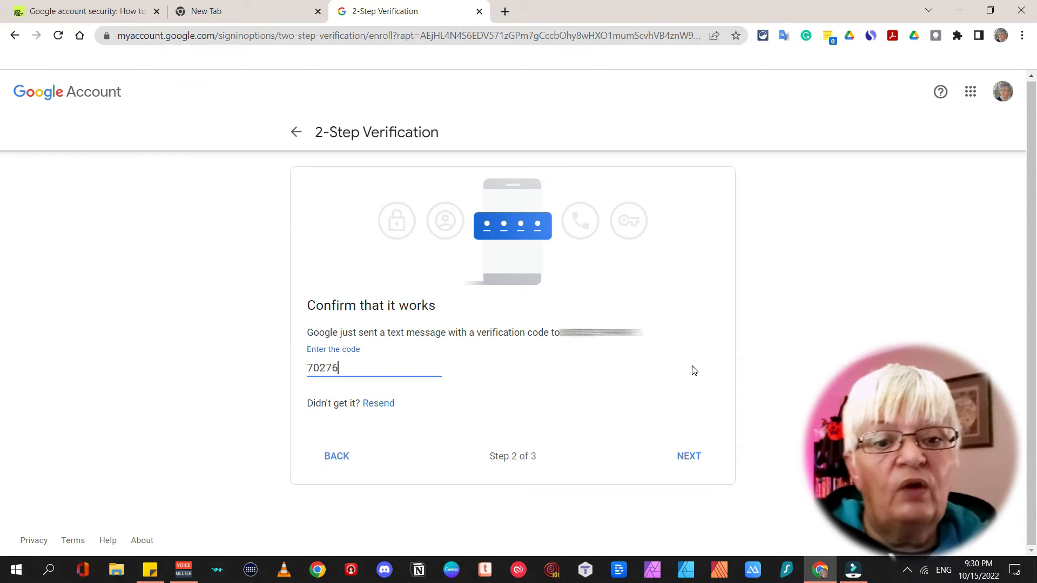
{"action": "left_click", "coordinate": [690, 457]}
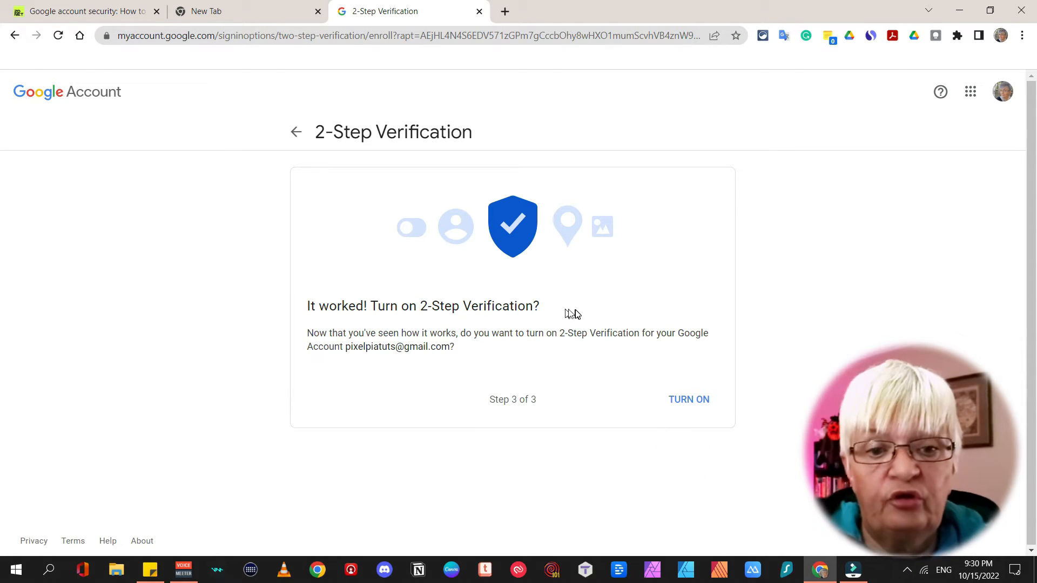
Step: Turn on 2-Step Verification and open Backup codes, confirming the account password
{"action": "left_click", "coordinate": [685, 402]}
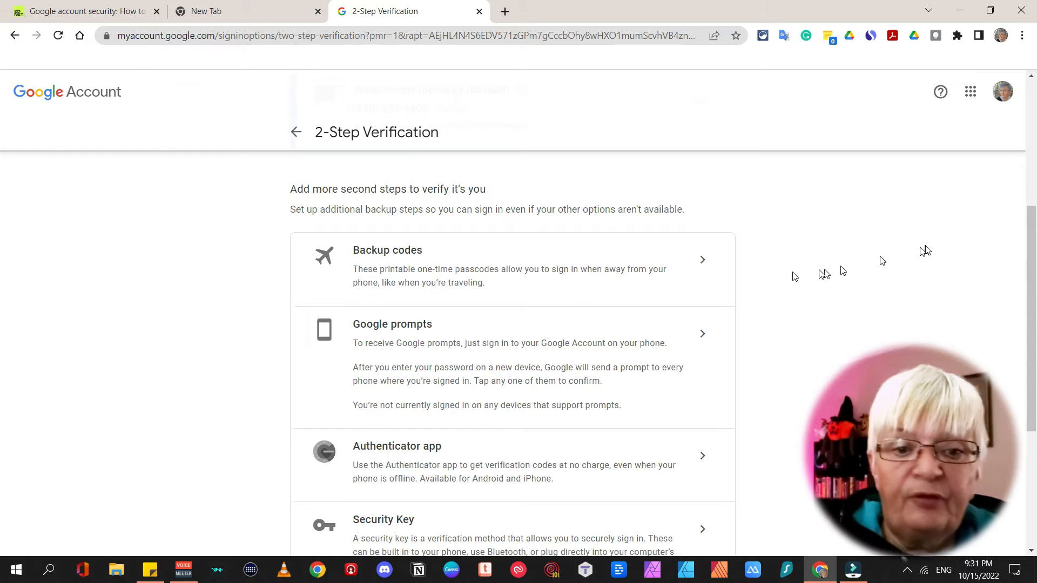
{"action": "left_click", "coordinate": [702, 260]}
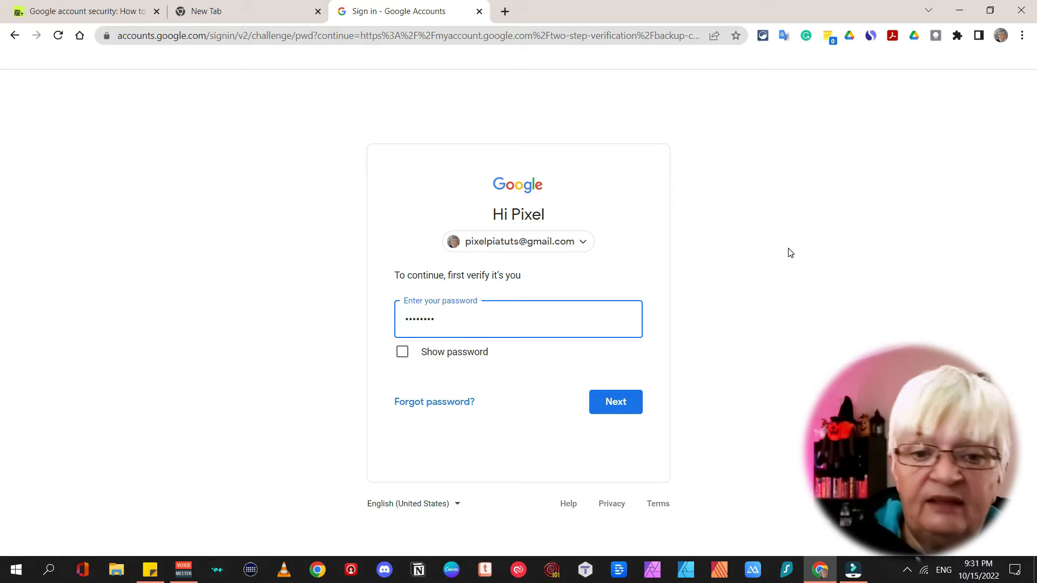
{"action": "left_click", "coordinate": [603, 413]}
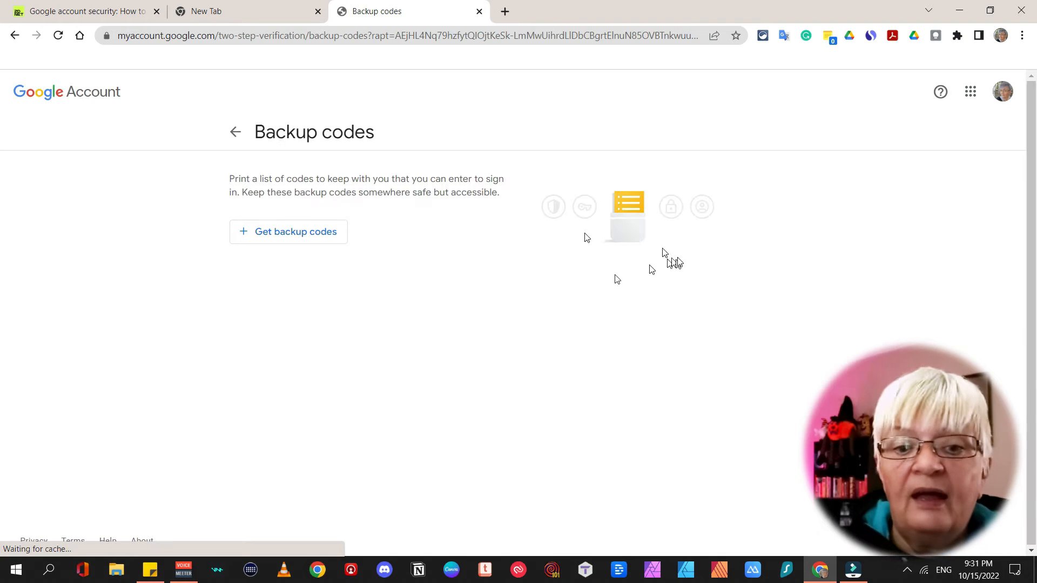
Step: Generate ten backup codes and keep them when offered to regenerate
{"action": "left_click", "coordinate": [290, 234]}
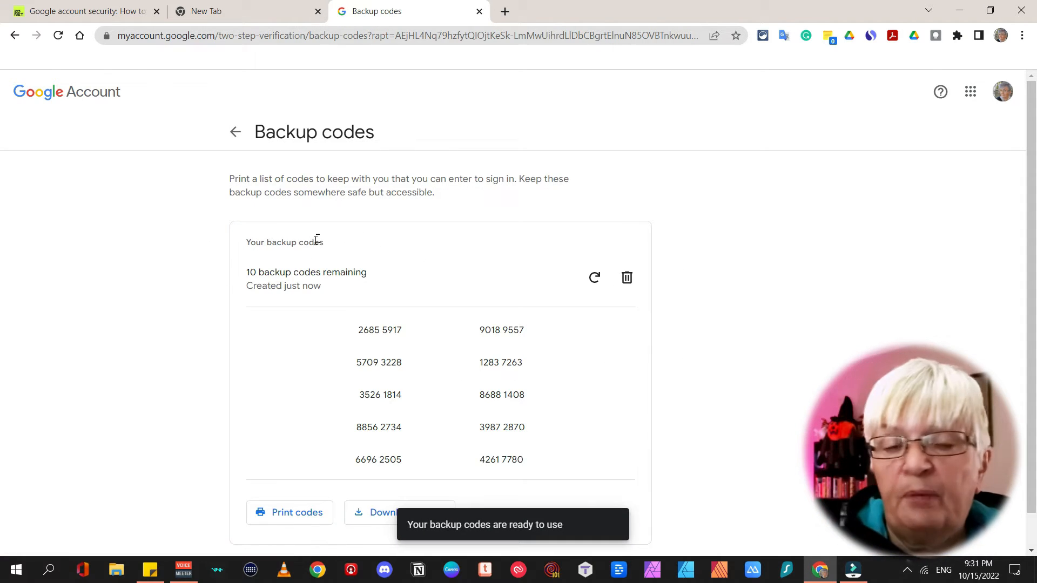
{"action": "scroll", "coordinate": [564, 229], "scroll_direction": "down", "scroll_amount": 1}
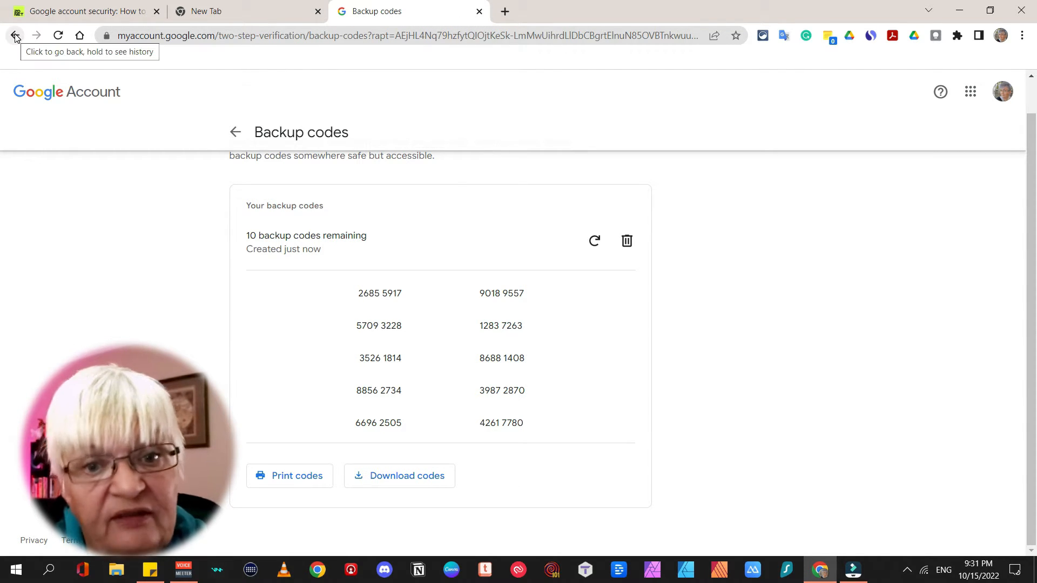
{"action": "left_click", "coordinate": [594, 241]}
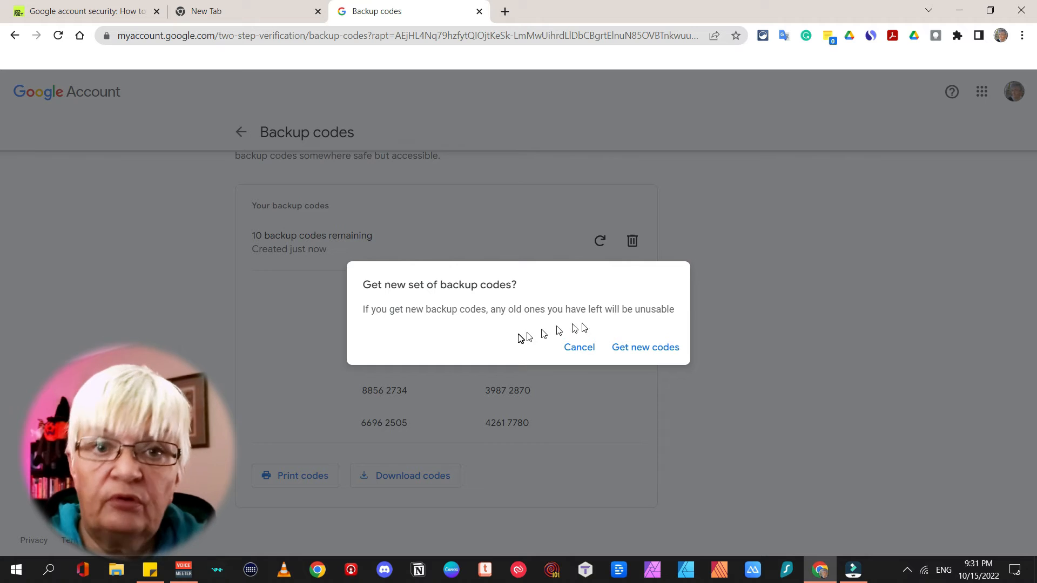
{"action": "left_click", "coordinate": [579, 347]}
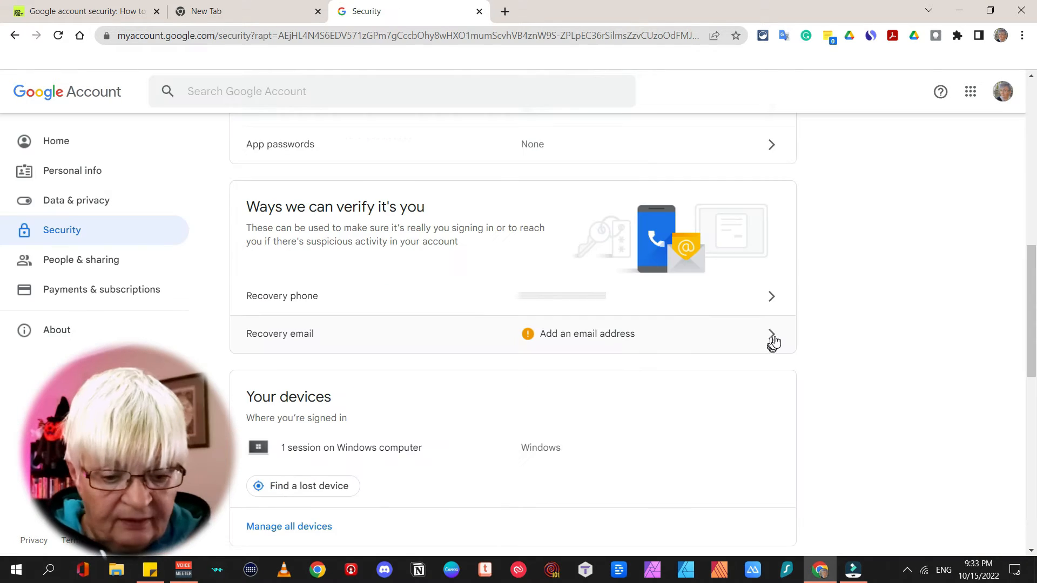
{"action": "left_click", "coordinate": [773, 334]}
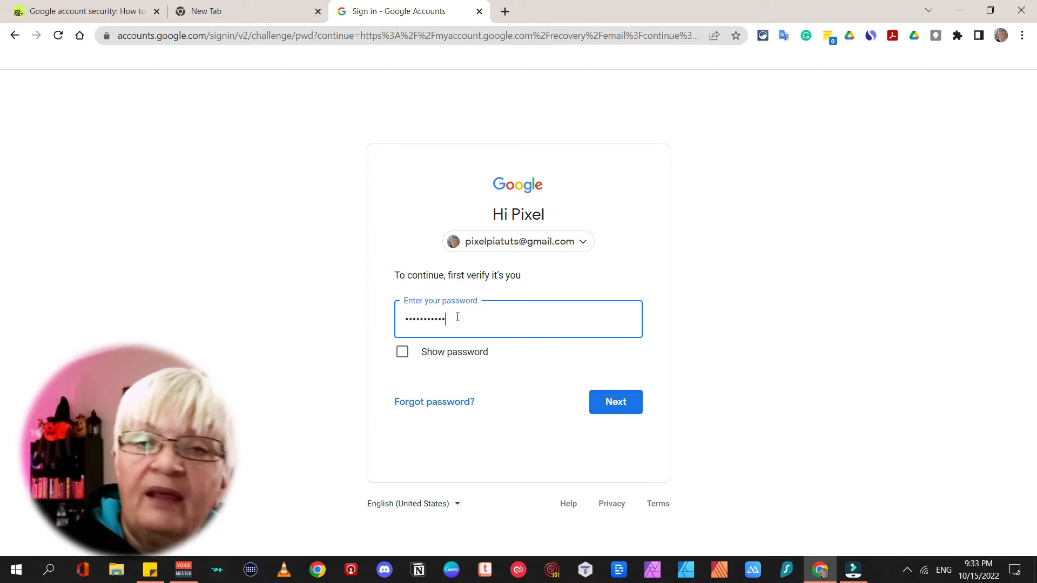
Step: Confirm the password, add a recovery email address, and verify it with the emailed code
{"action": "left_click", "coordinate": [617, 406]}
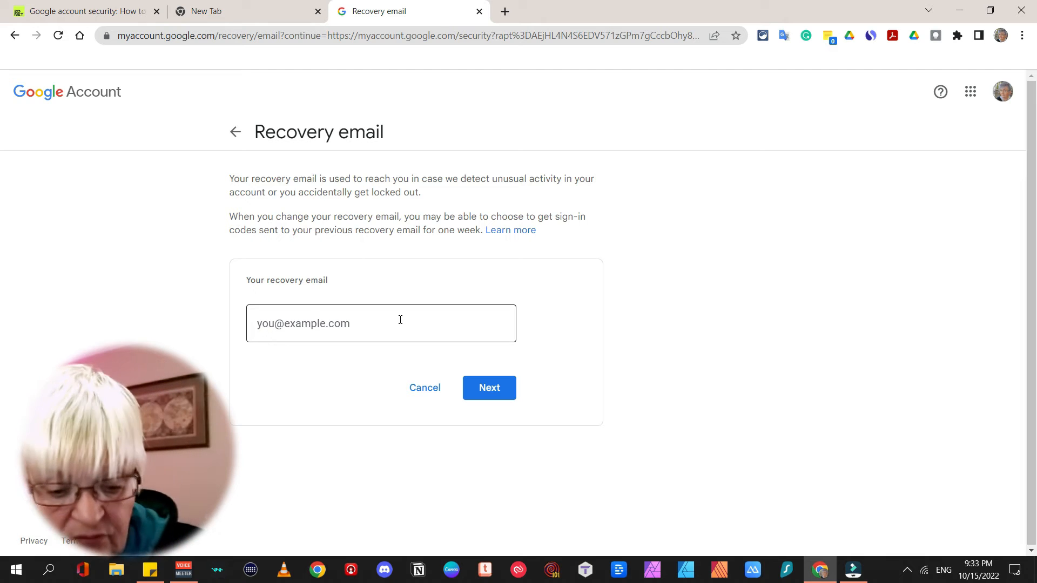
{"action": "left_click", "coordinate": [450, 307]}
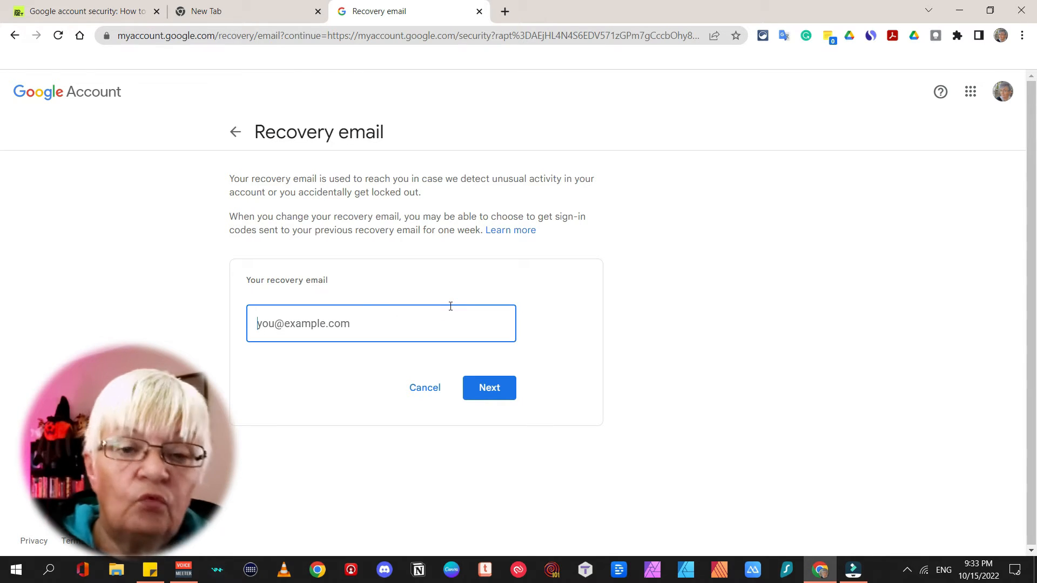
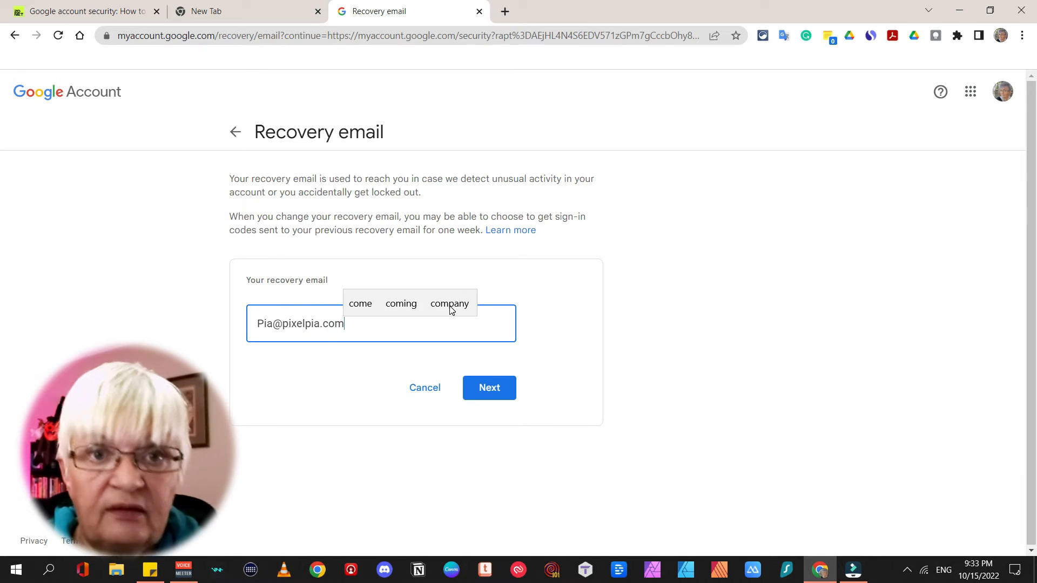
{"action": "left_click", "coordinate": [473, 395]}
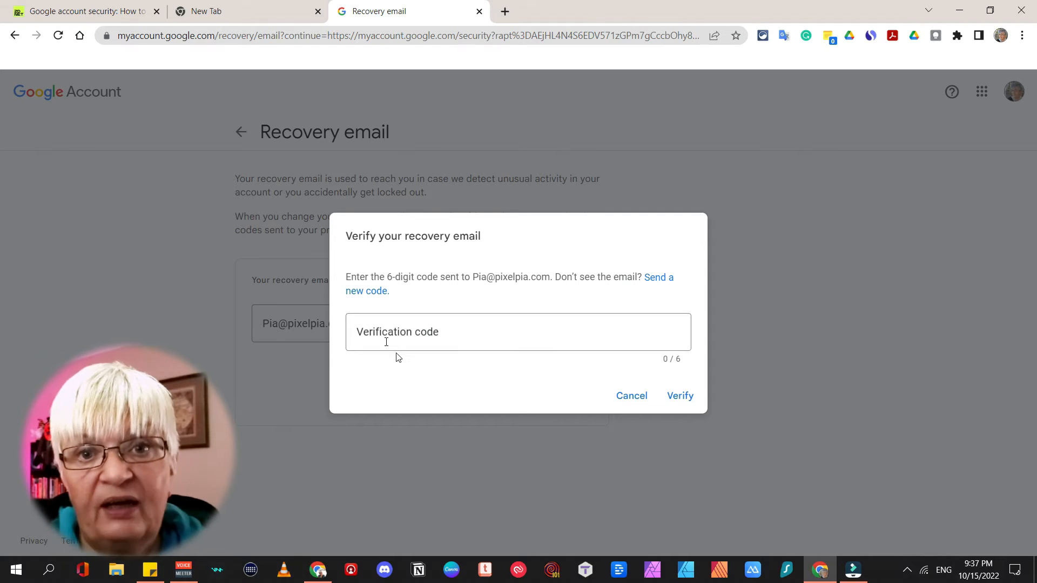
{"action": "left_click", "coordinate": [386, 335]}
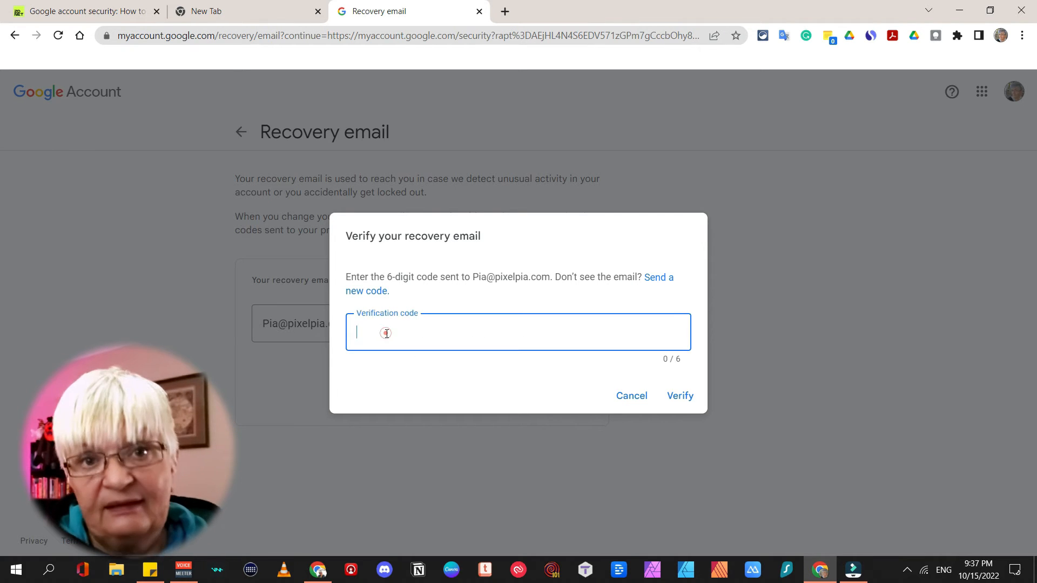
{"action": "key", "text": "Return"}
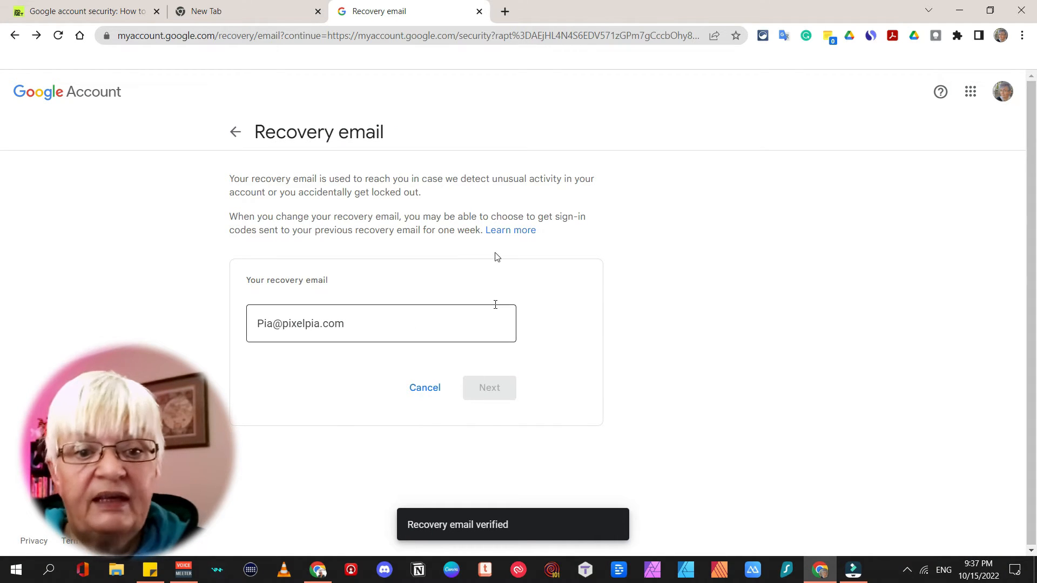
{"action": "left_click", "coordinate": [234, 136]}
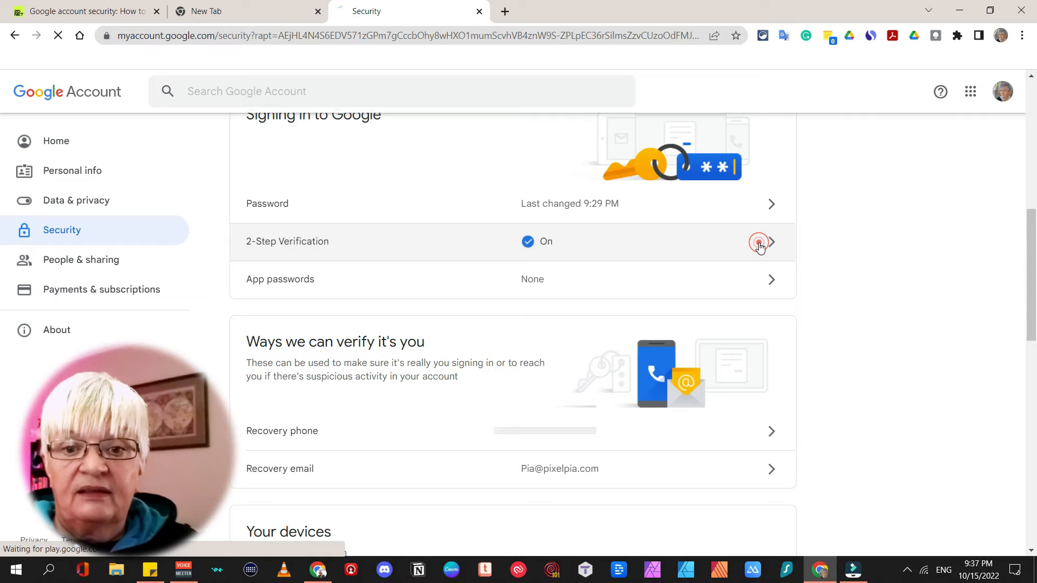
Step: Open the 2-Step Verification settings from the Security page
{"action": "left_click", "coordinate": [760, 244]}
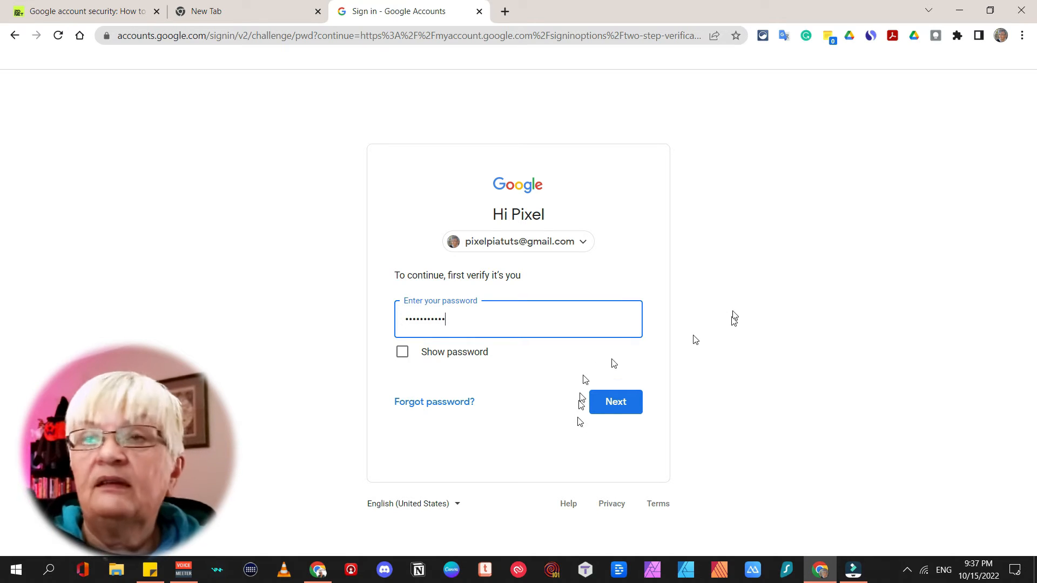
Step: Confirm the account password and open the Authenticator app page
{"action": "left_click", "coordinate": [625, 399]}
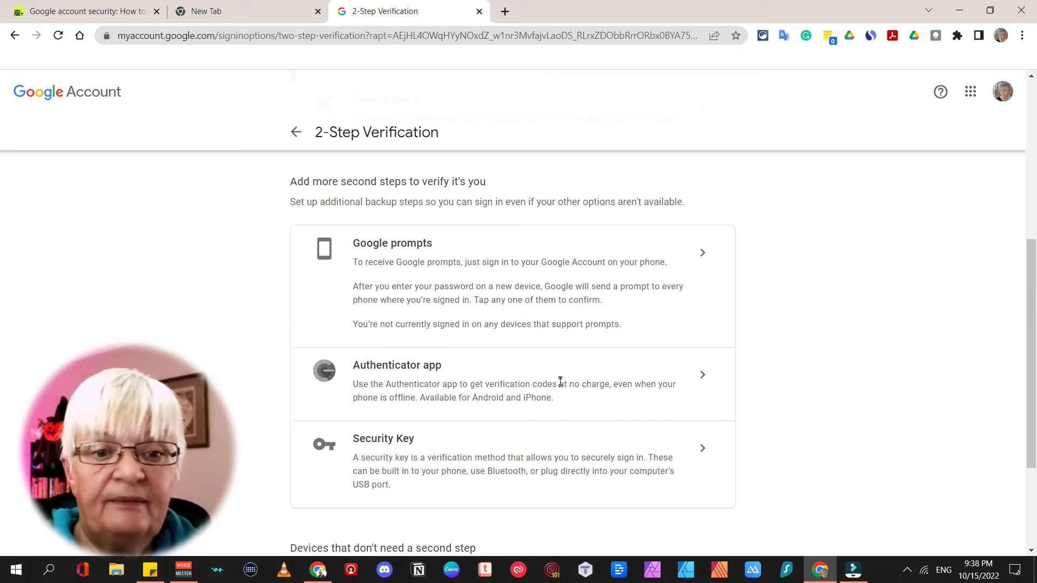
{"action": "left_click", "coordinate": [595, 376]}
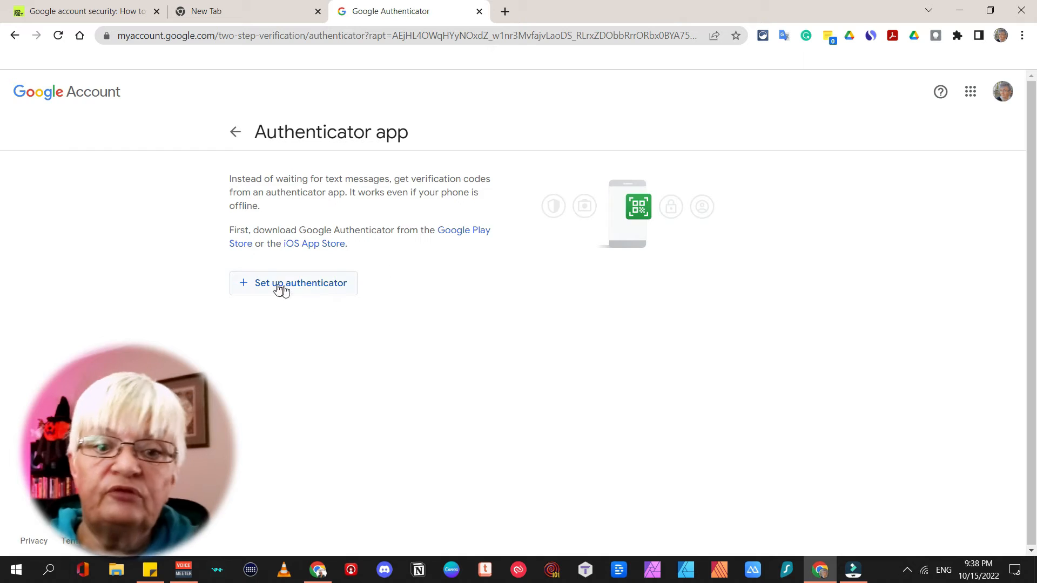
Step: Link an authenticator app by scanning the QR code and verifying its six-digit code
{"action": "left_click", "coordinate": [280, 290]}
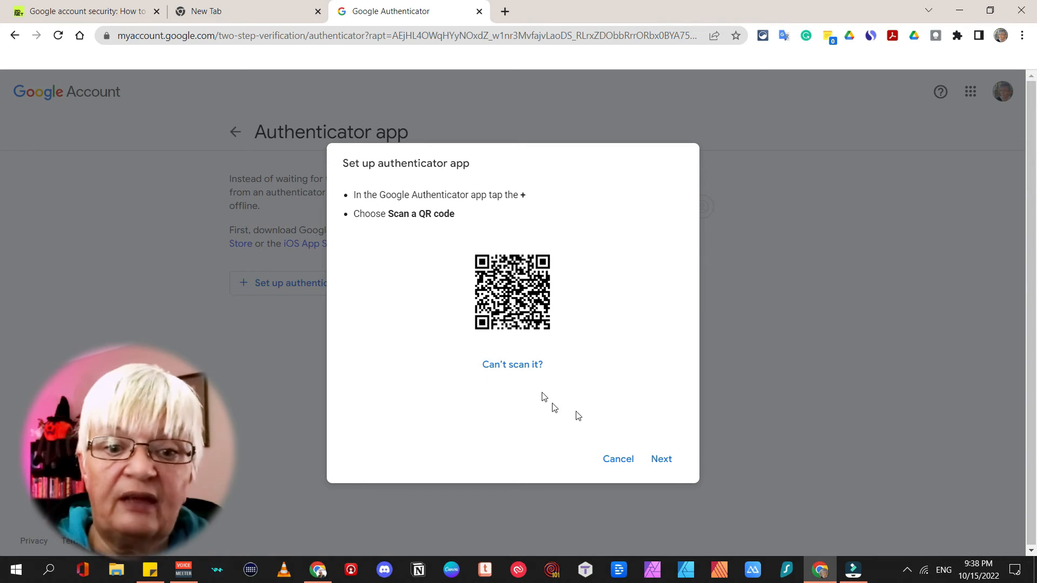
{"action": "left_click", "coordinate": [661, 459]}
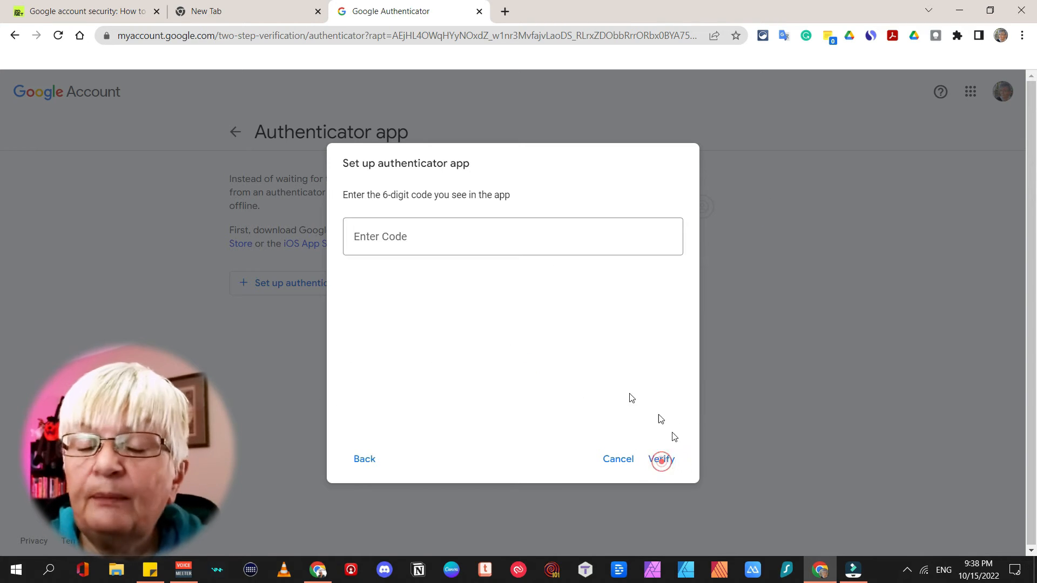
{"action": "left_click", "coordinate": [446, 234]}
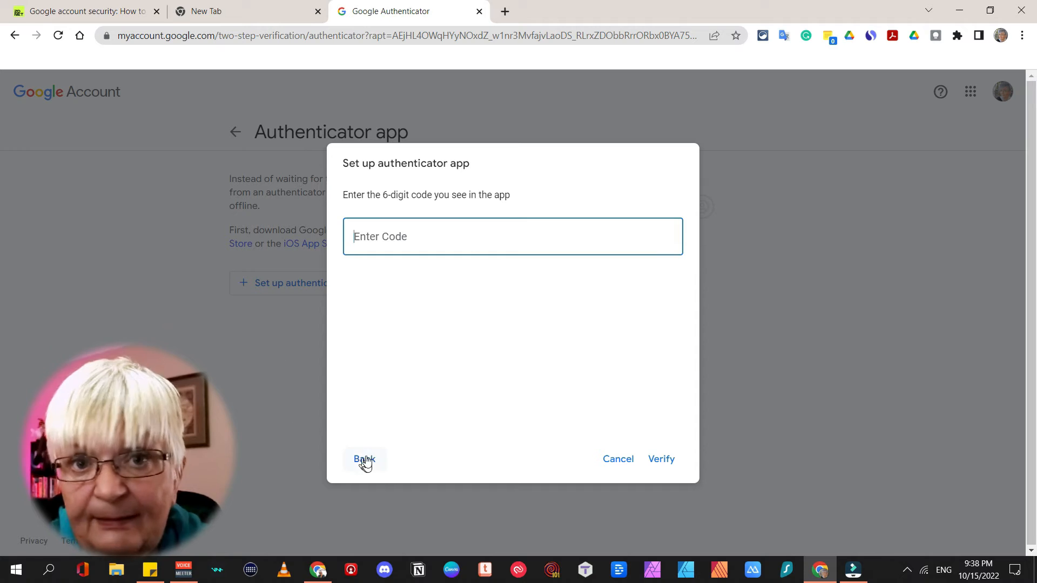
{"action": "left_click", "coordinate": [365, 460]}
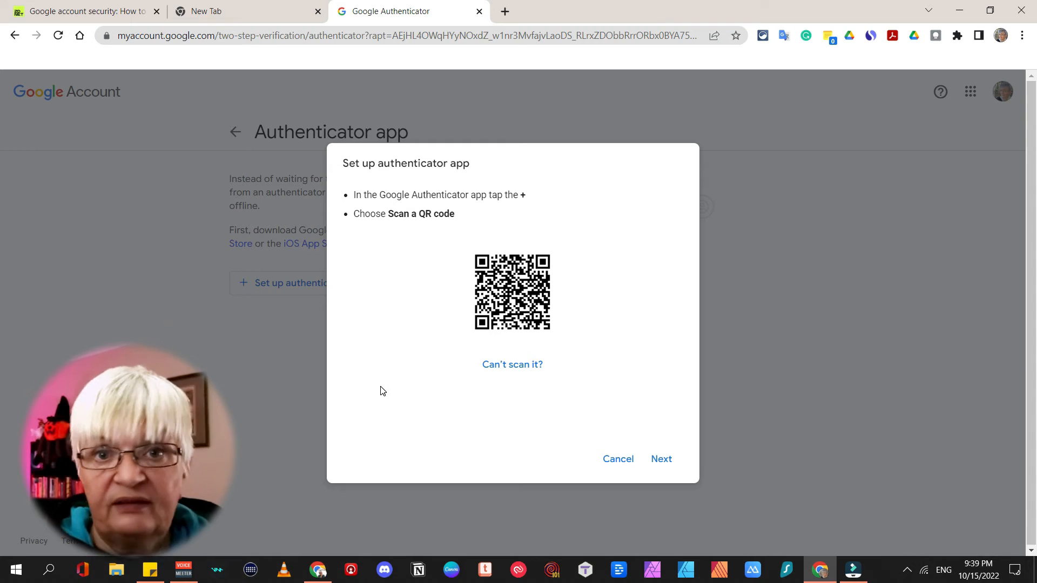
{"action": "left_click", "coordinate": [656, 465]}
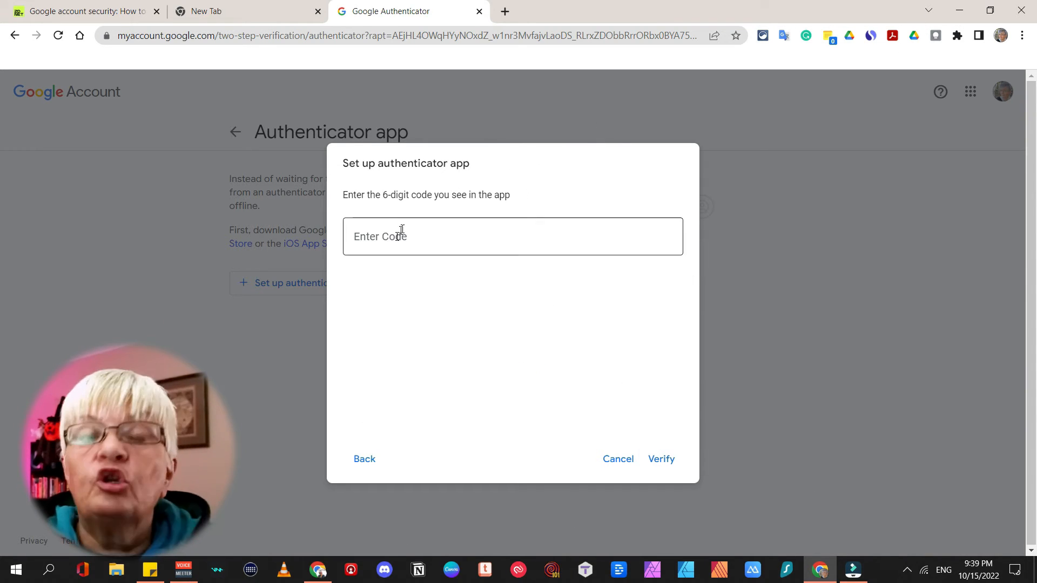
{"action": "left_click", "coordinate": [393, 234]}
{"action": "key", "text": "Return"}
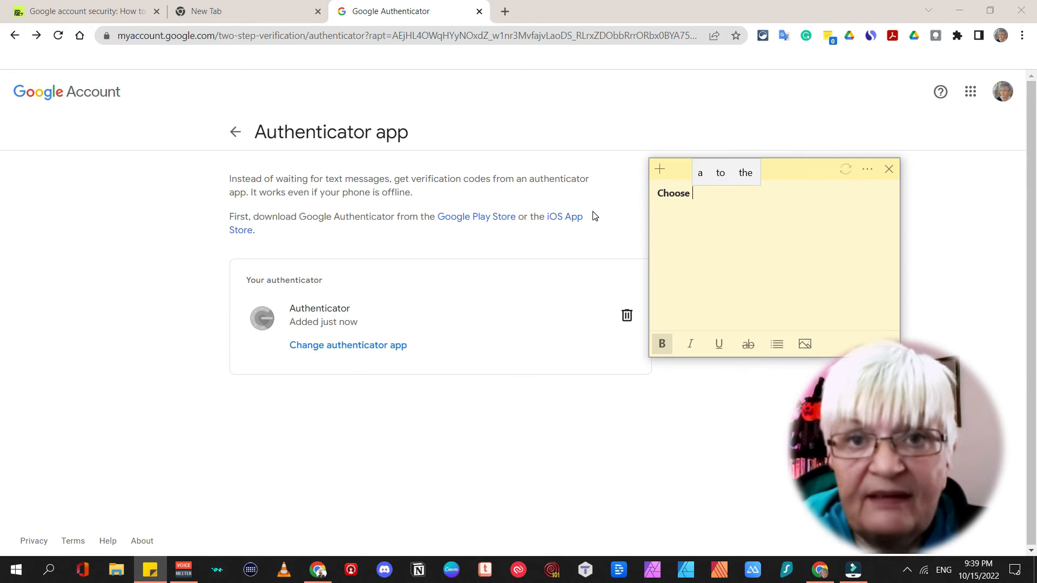
Step: Note 'Choose authenticator app carefully' and that changing apps means redoing setup for every account
{"action": "type", "text": "aut"}
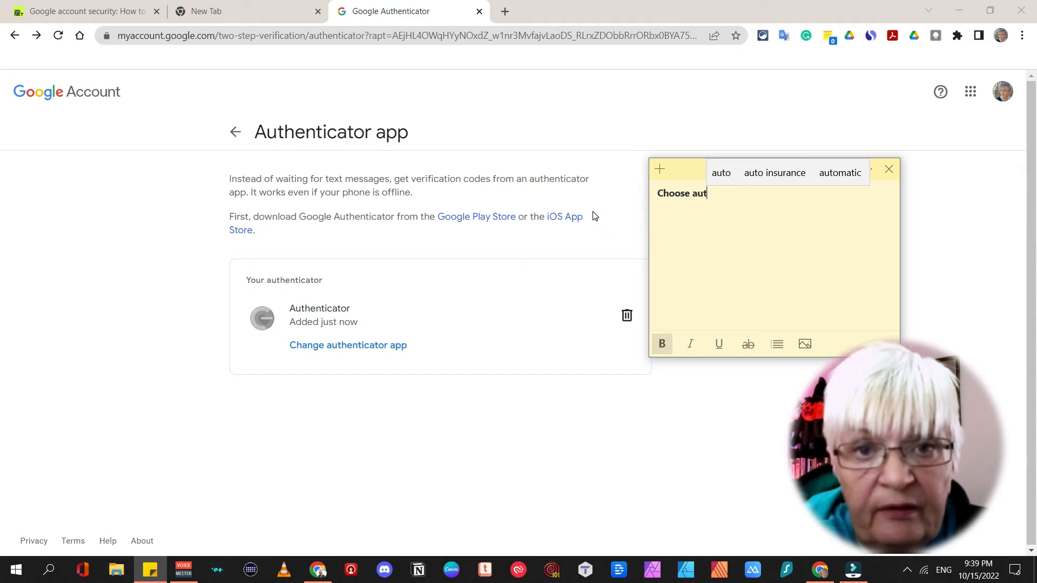
{"action": "type", "text": "henticator"}
{"action": "key", "text": "BackSpace"}
{"action": "type", "text": "tic"}
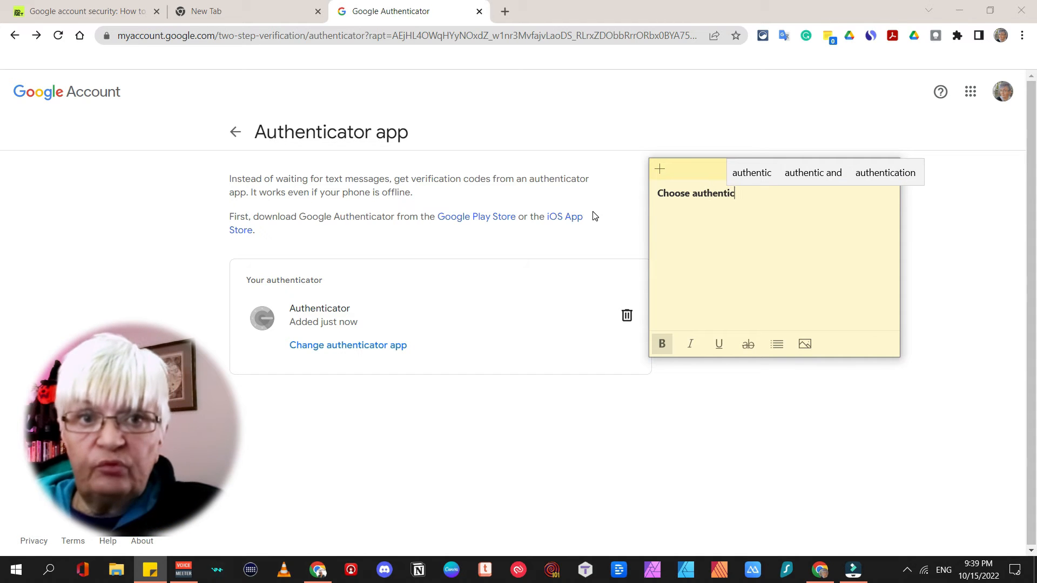
{"action": "type", "text": "ator app carefully "}
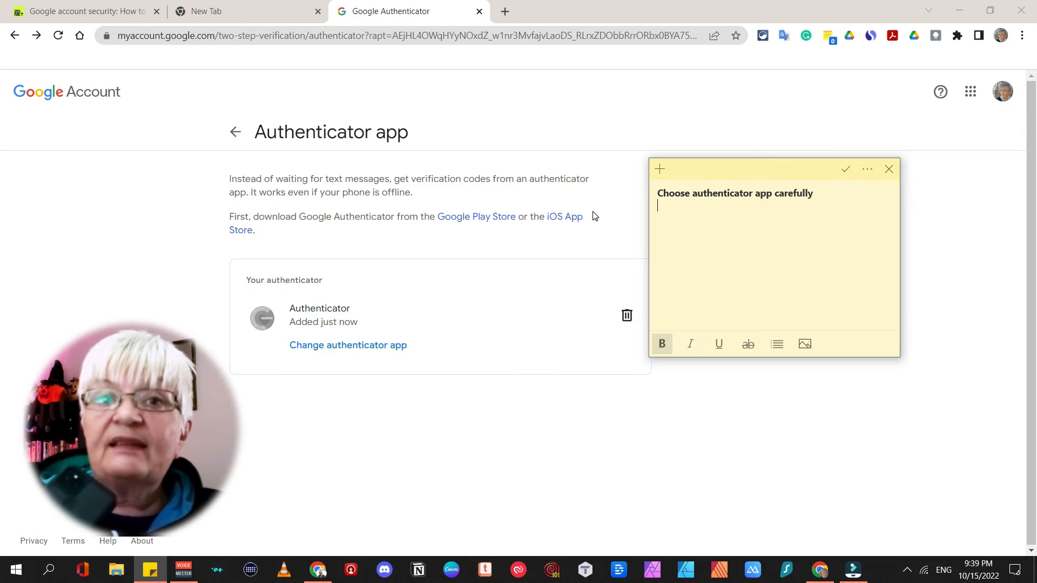
{"action": "type", "text": "Use one "}
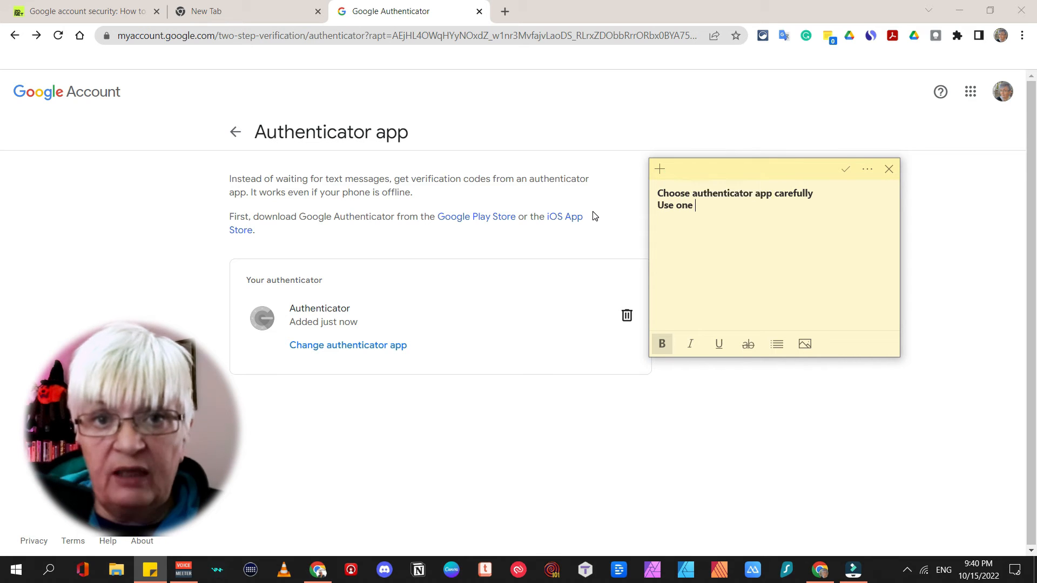
{"action": "type", "text": "yo"}
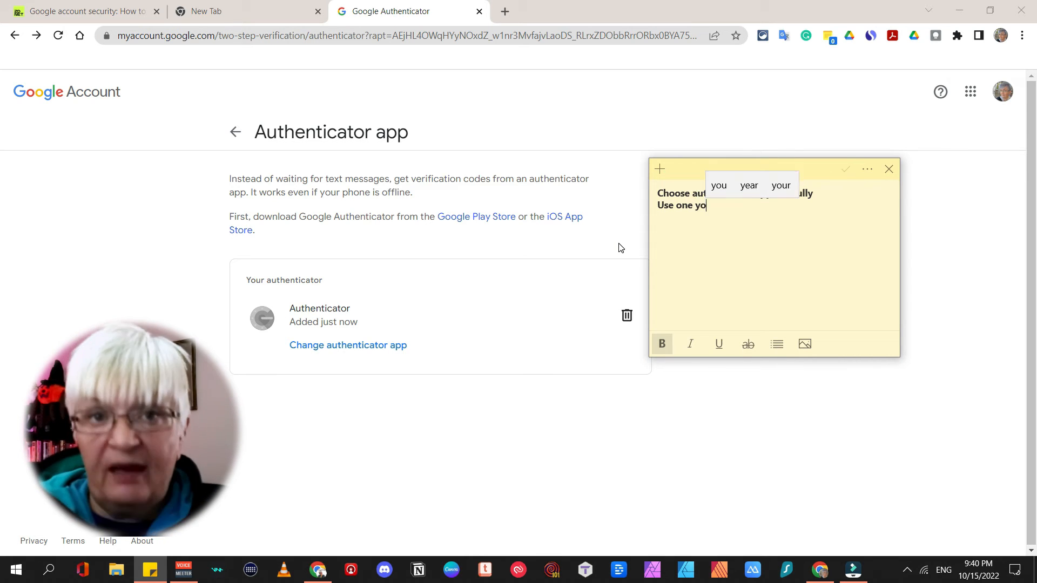
{"action": "type", "text": "u have to "}
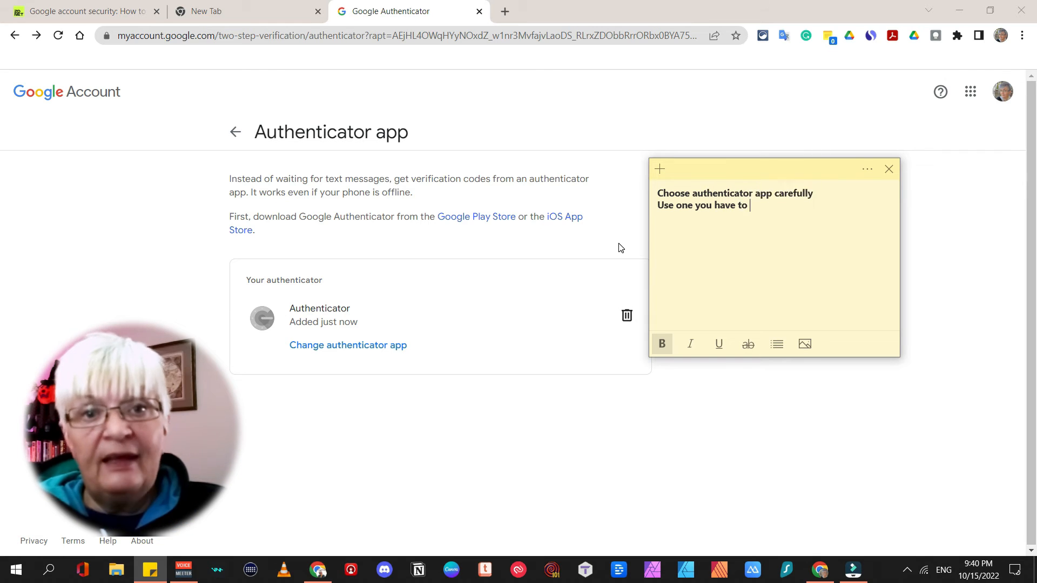
{"action": "type", "text": "log in"}
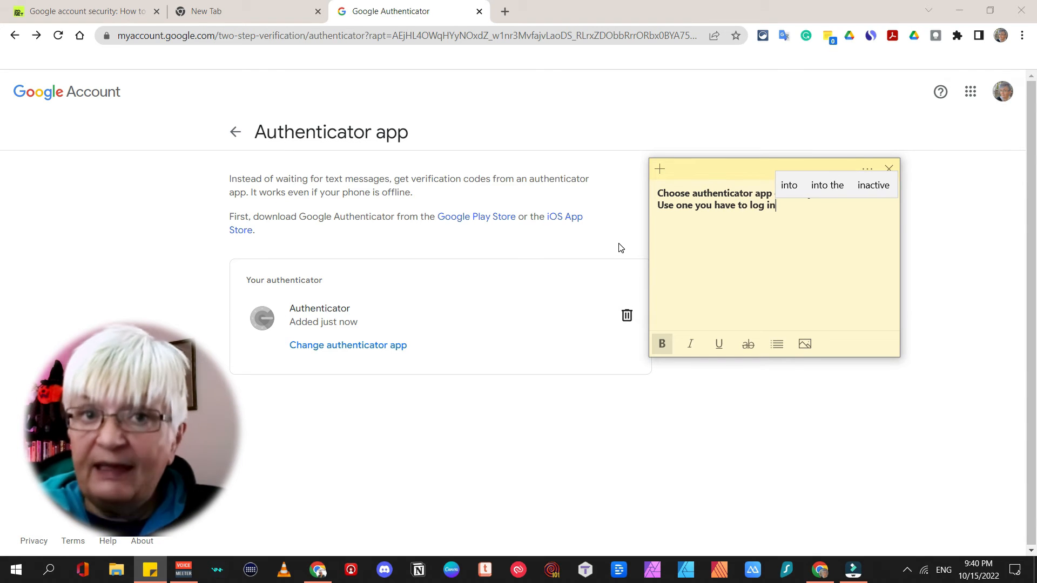
{"action": "type", "text": " to "}
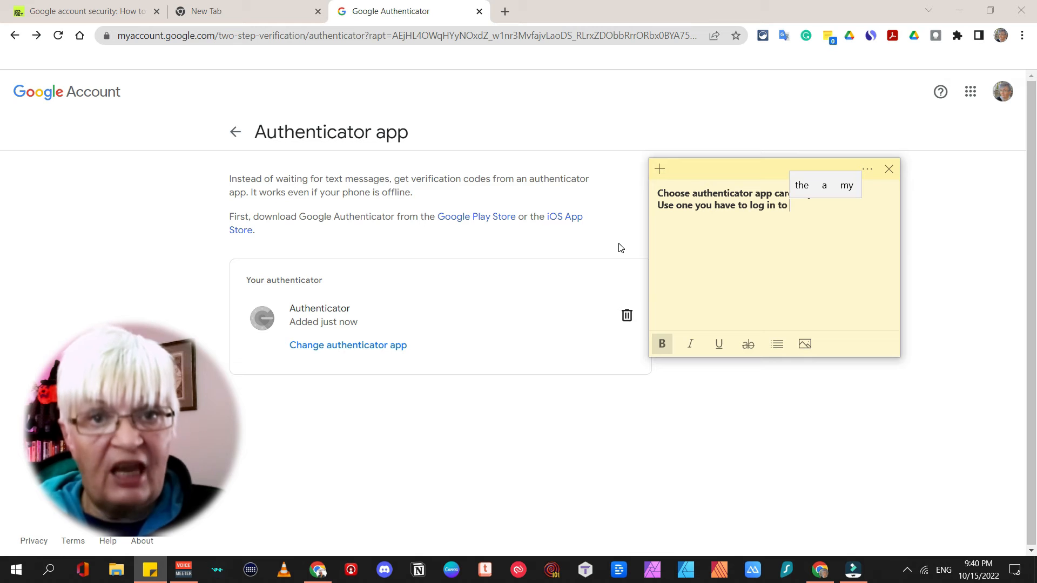
{"action": "type", "text": "before"}
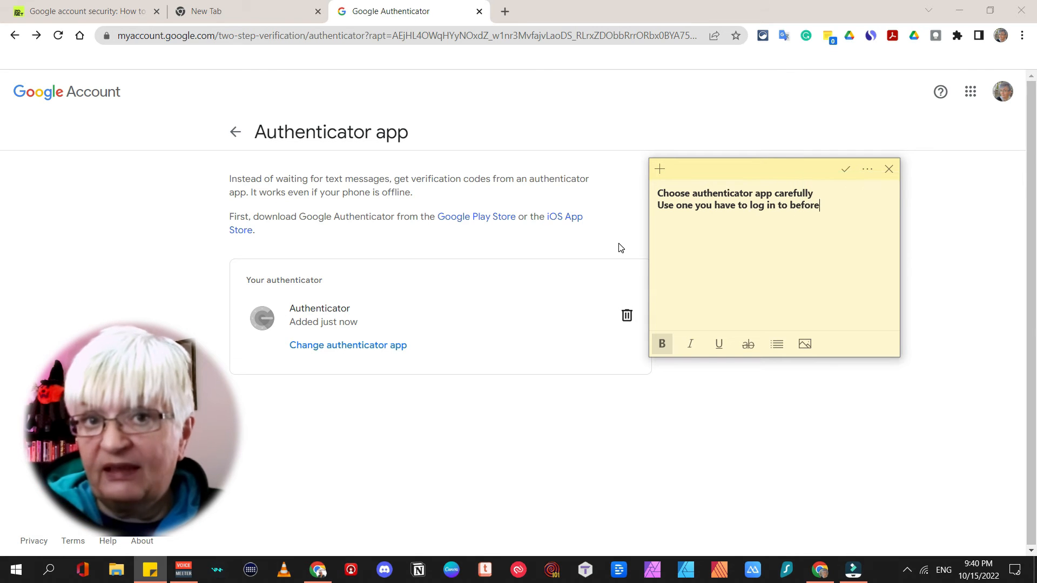
{"action": "type", "text": " use"}
{"action": "key", "text": "Return"}
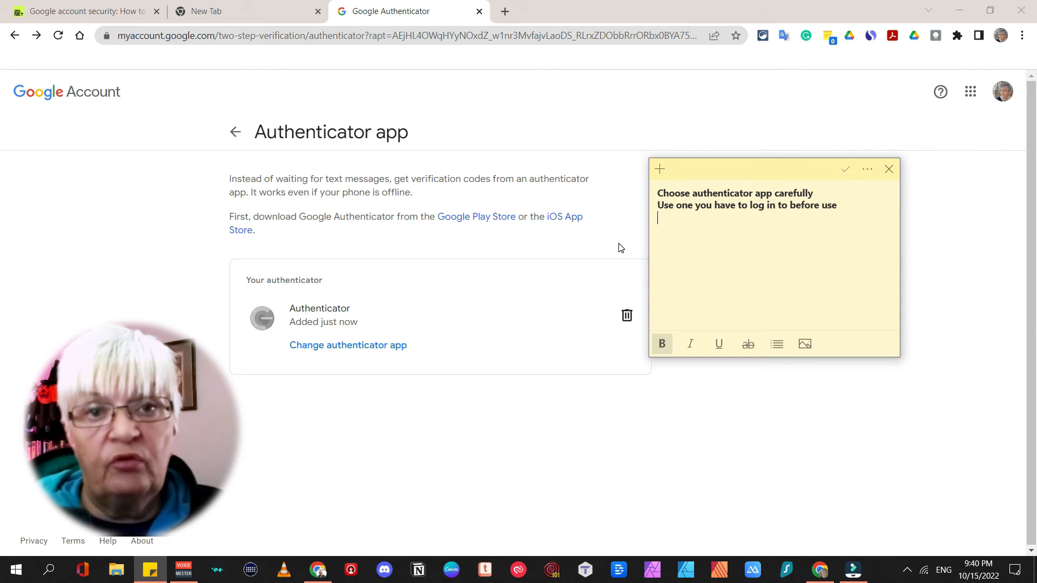
{"action": "type", "text": "If yo"}
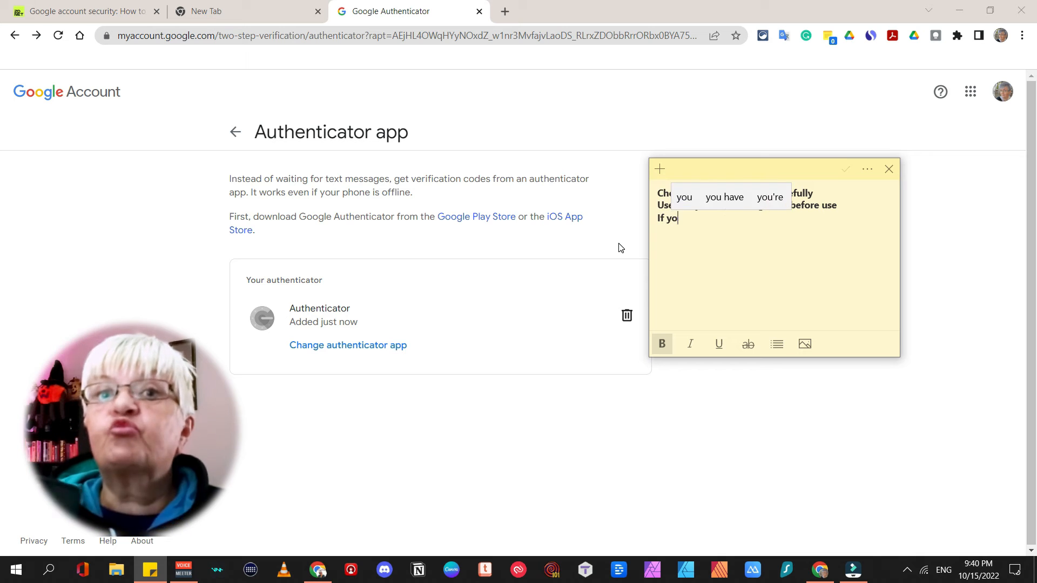
{"action": "type", "text": "u need to"}
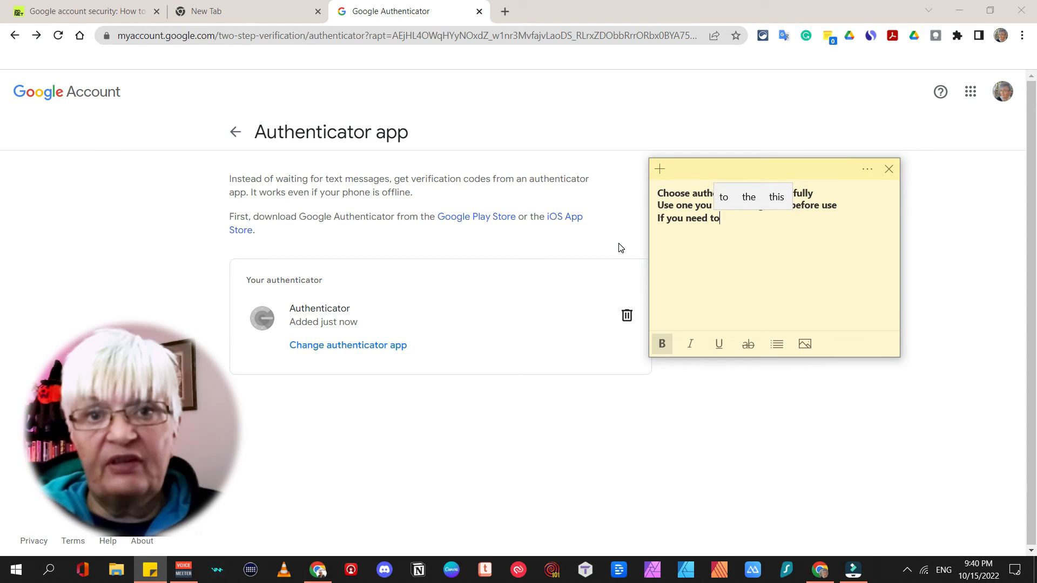
{"action": "type", "text": " change app"}
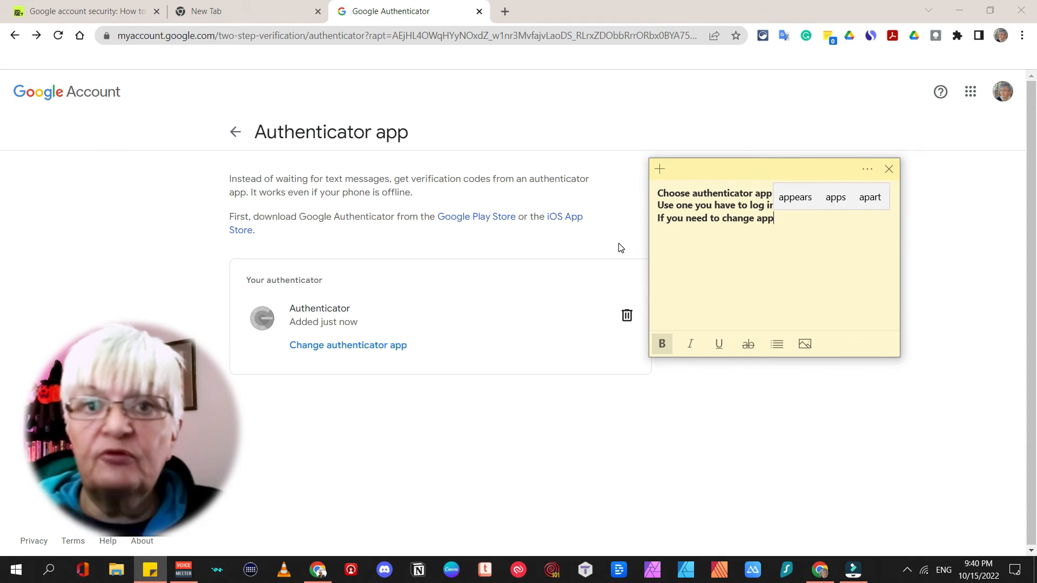
{"action": "type", "text": " you need "}
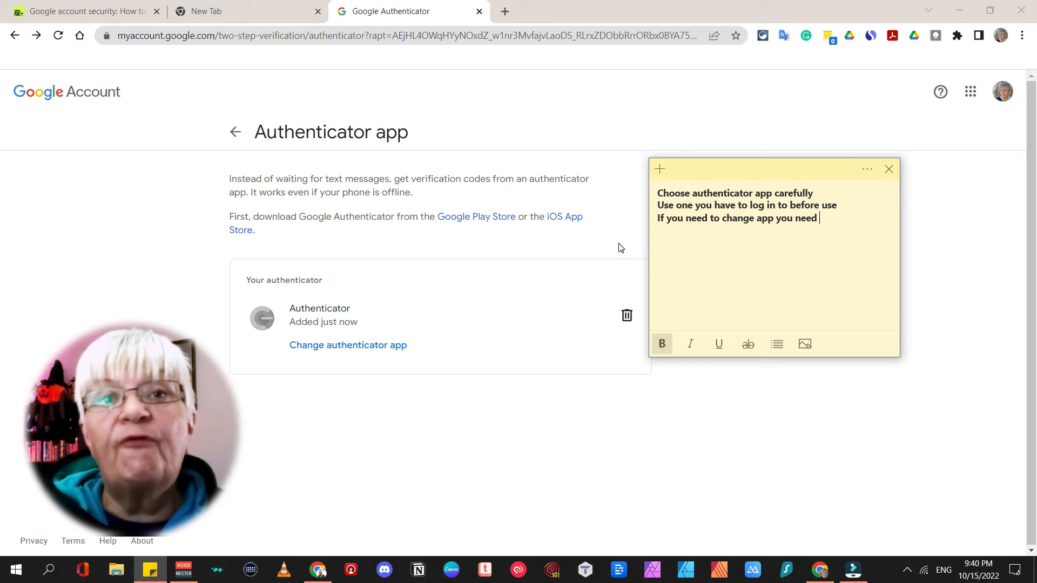
{"action": "type", "text": "to do this "}
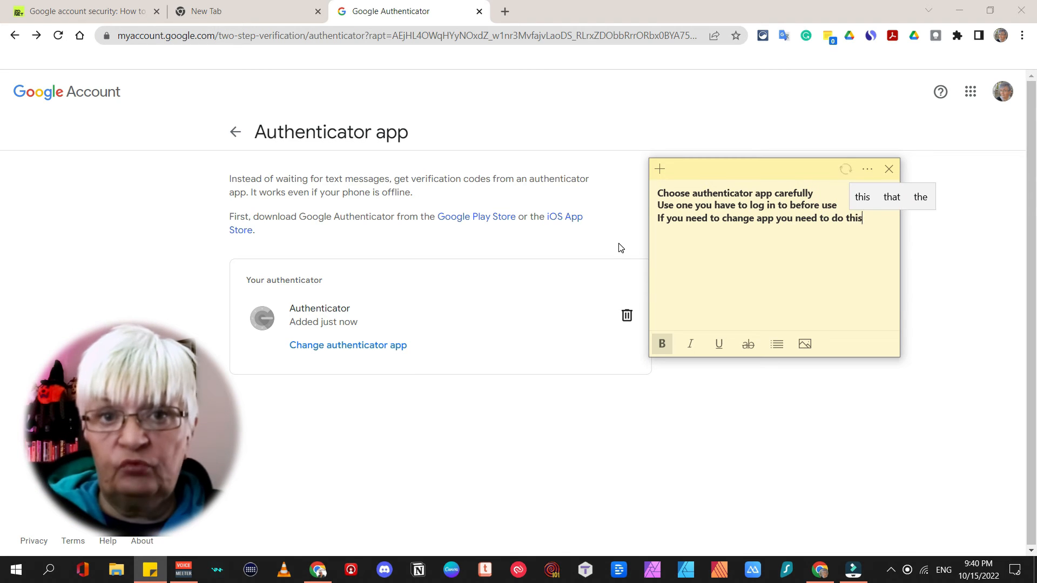
{"action": "type", "text": "pr"}
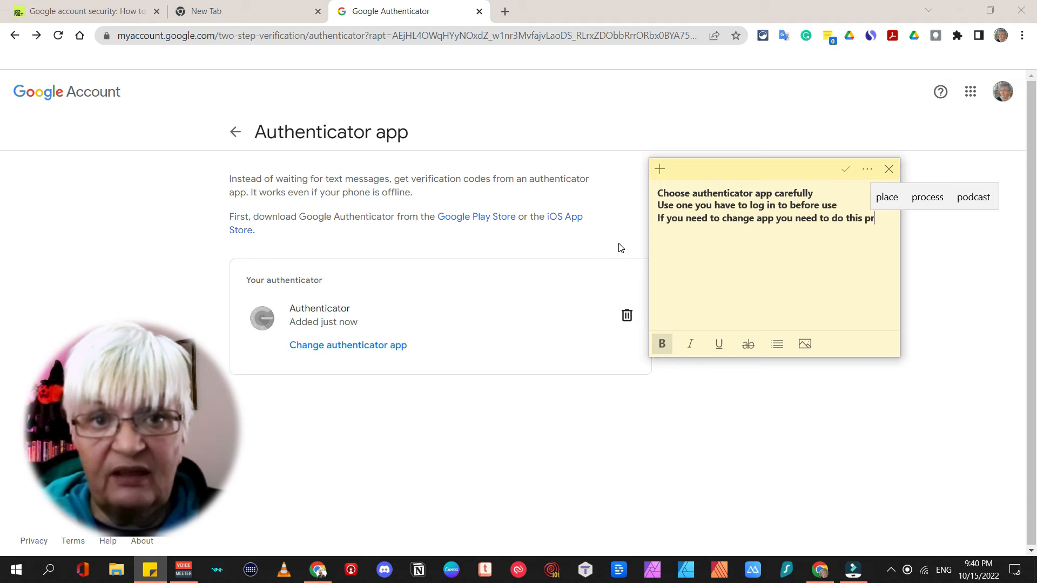
{"action": "type", "text": "ocess o"}
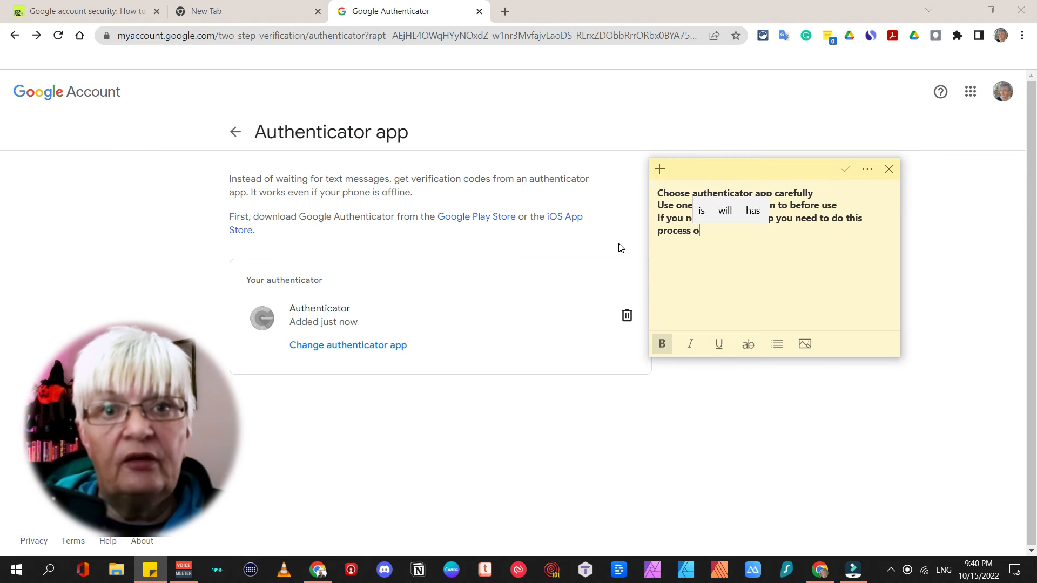
{"action": "type", "text": "ver for ever"}
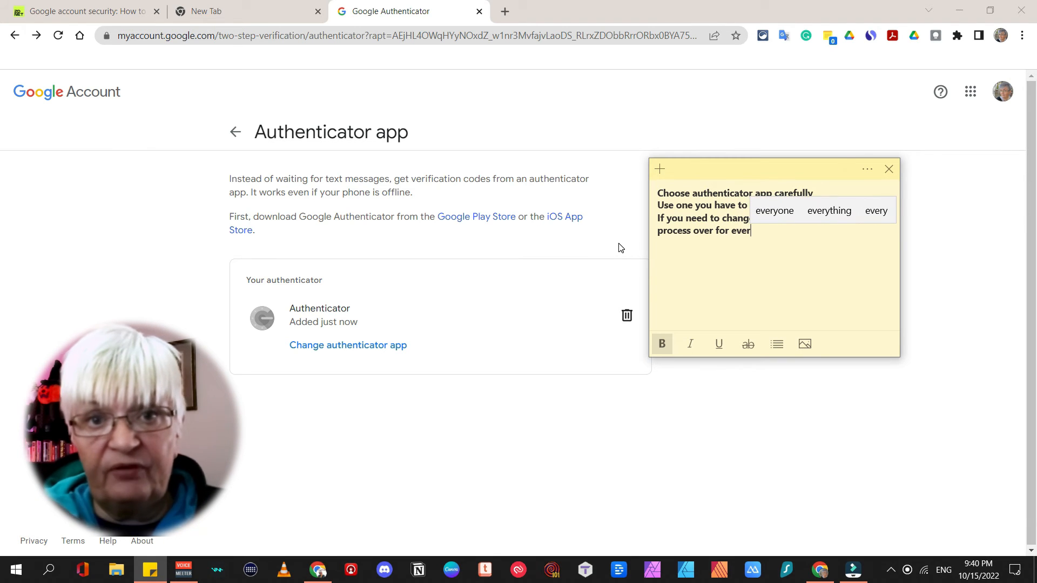
{"action": "type", "text": "y a"}
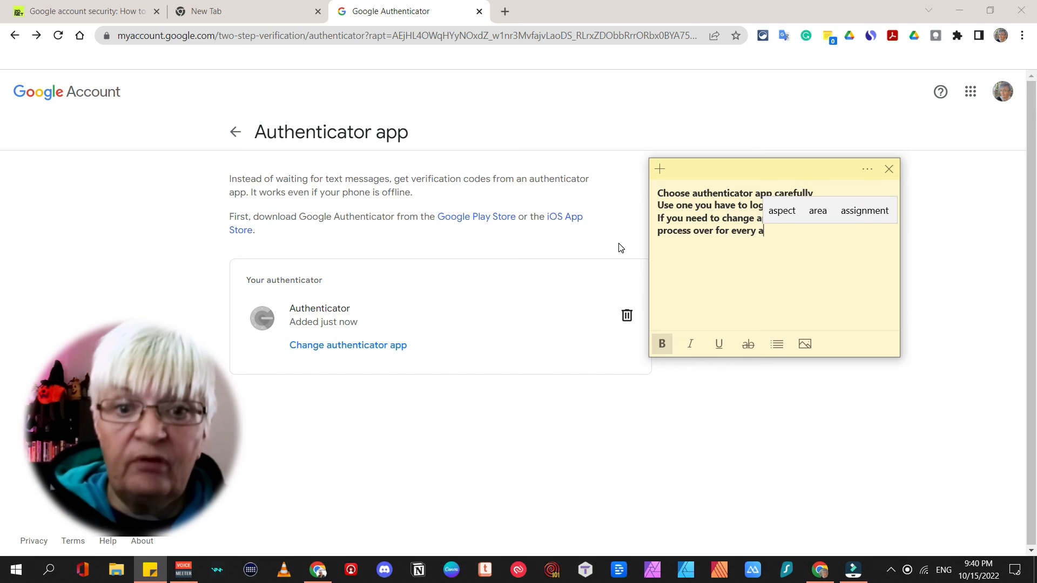
{"action": "type", "text": "ccount you "}
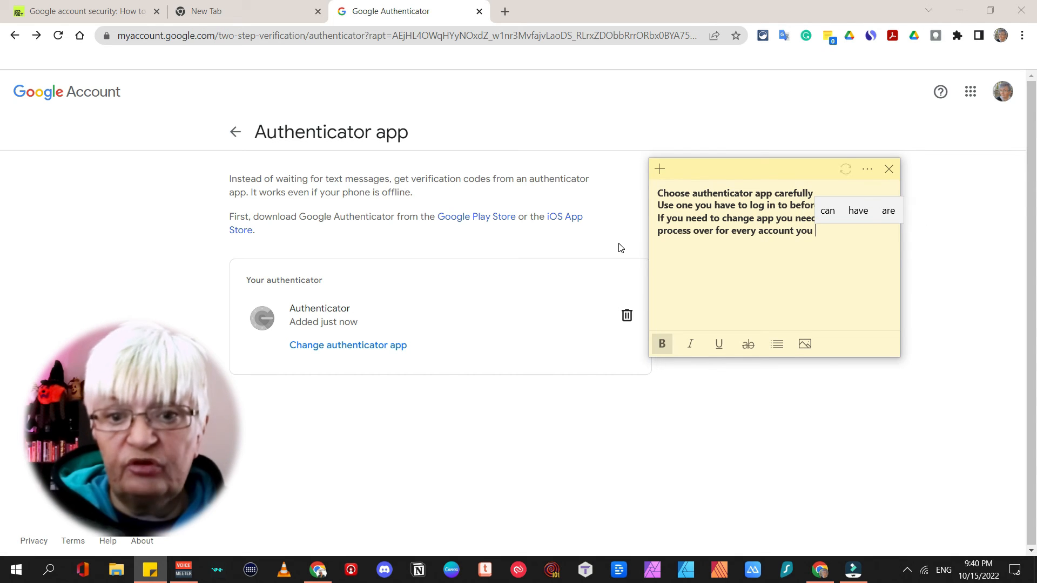
{"action": "type", "text": "use"}
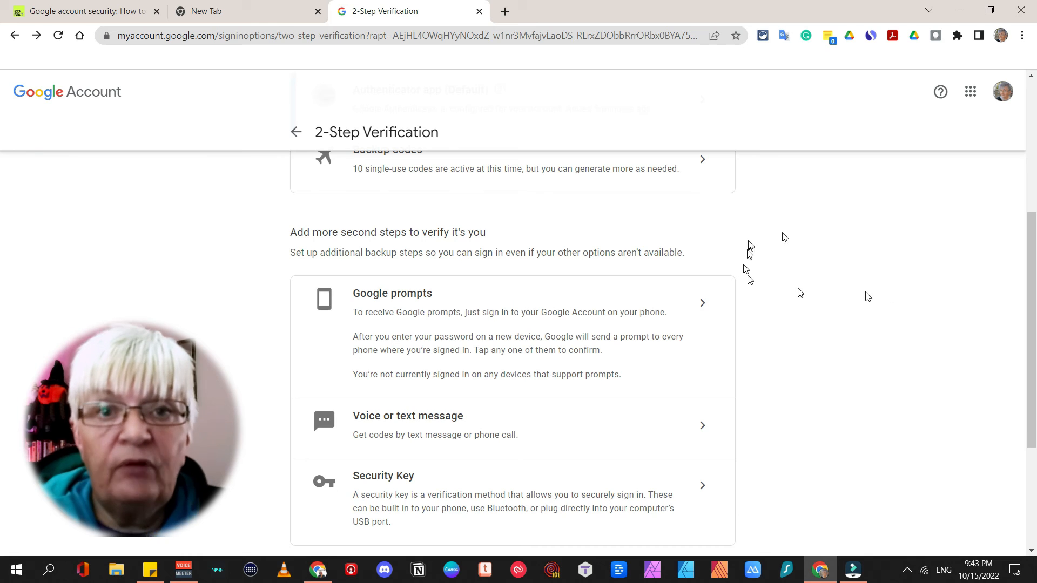
Step: Attempt to add a security key, dismiss the failed connection, then scroll 'security keys' shopping results
{"action": "scroll", "coordinate": [872, 237], "scroll_direction": "down", "scroll_amount": 4}
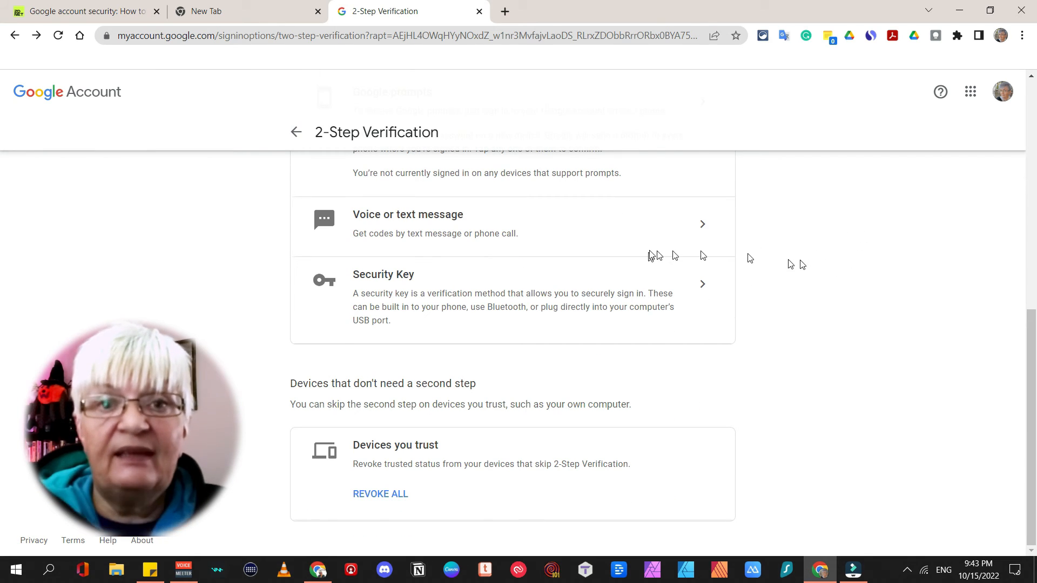
{"action": "left_click", "coordinate": [713, 291]}
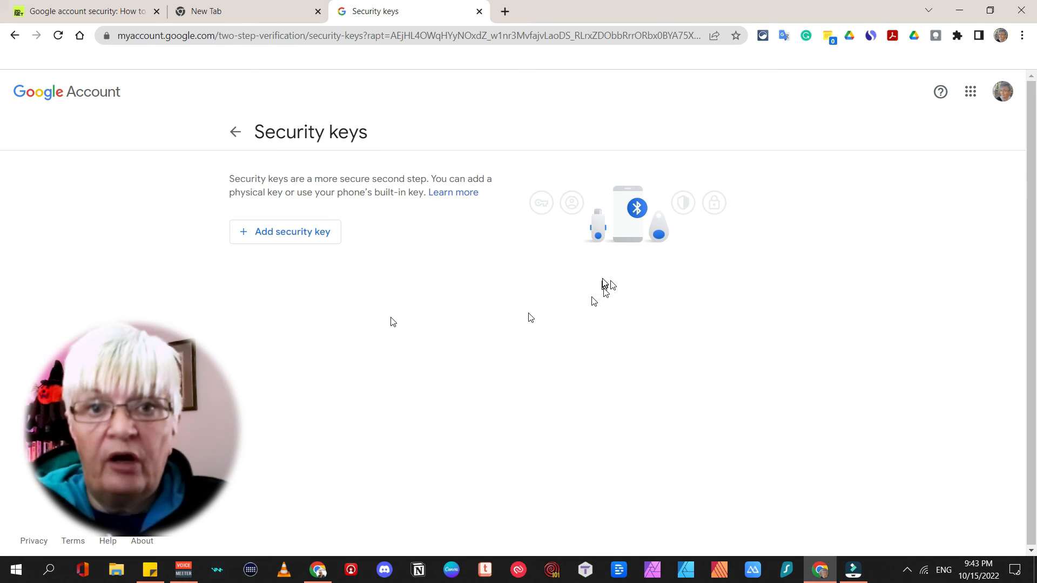
{"action": "left_click", "coordinate": [282, 232]}
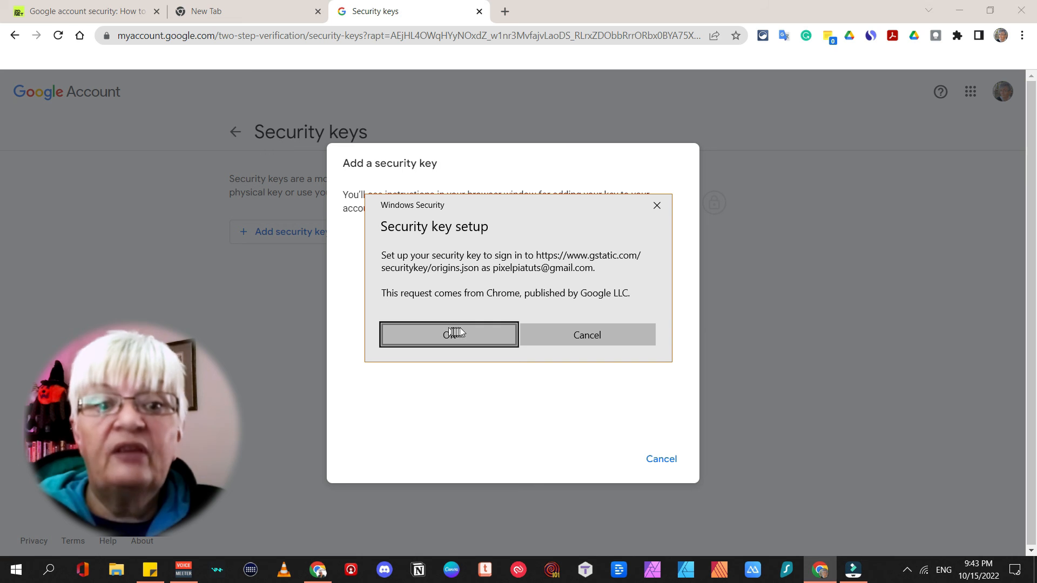
{"action": "left_click", "coordinate": [602, 336]}
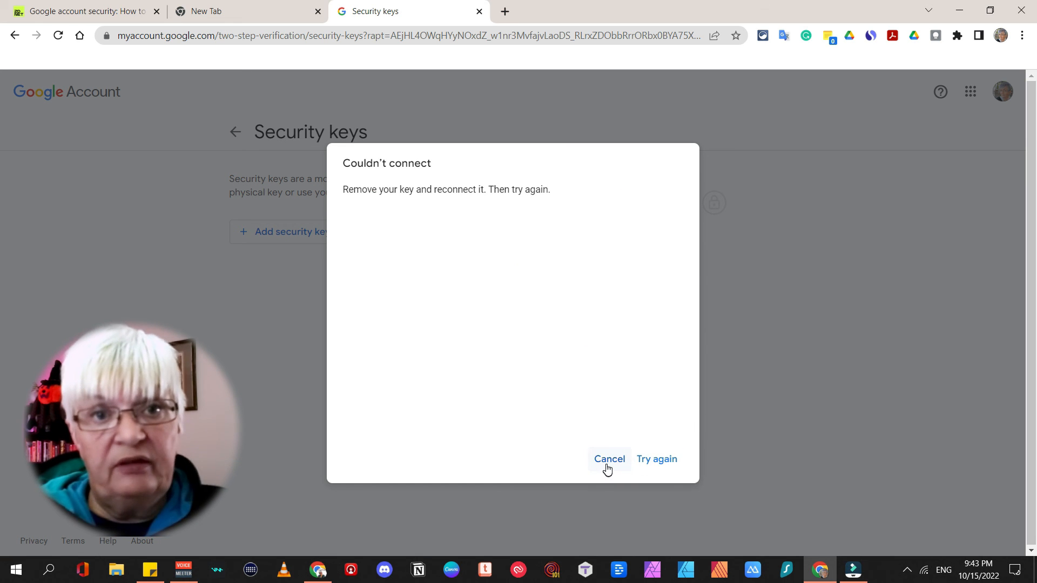
{"action": "left_click", "coordinate": [607, 459]}
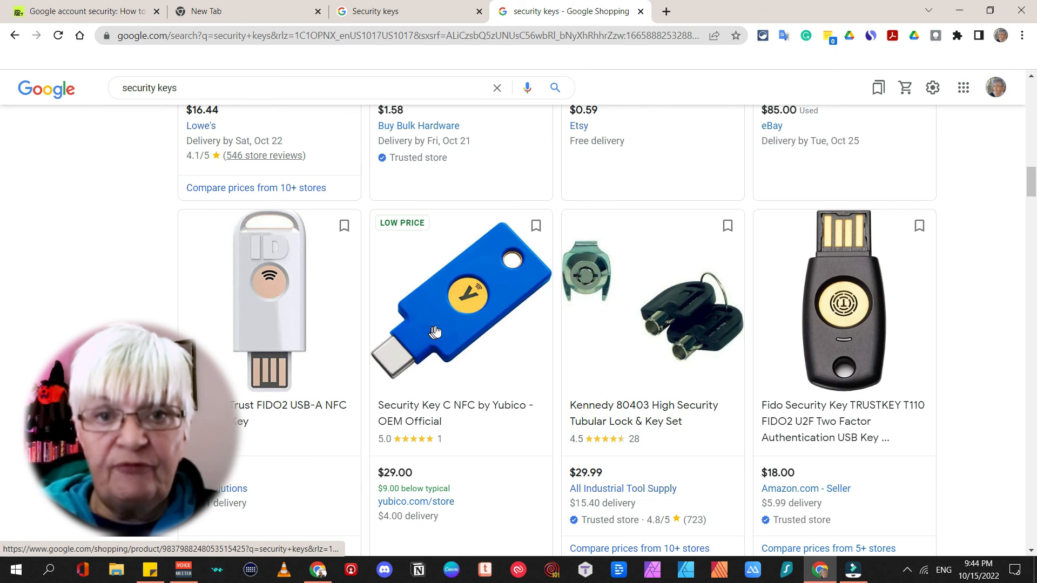
{"action": "scroll", "coordinate": [436, 330], "scroll_direction": "down", "scroll_amount": 4}
{"action": "scroll", "coordinate": [486, 301], "scroll_direction": "down", "scroll_amount": 4}
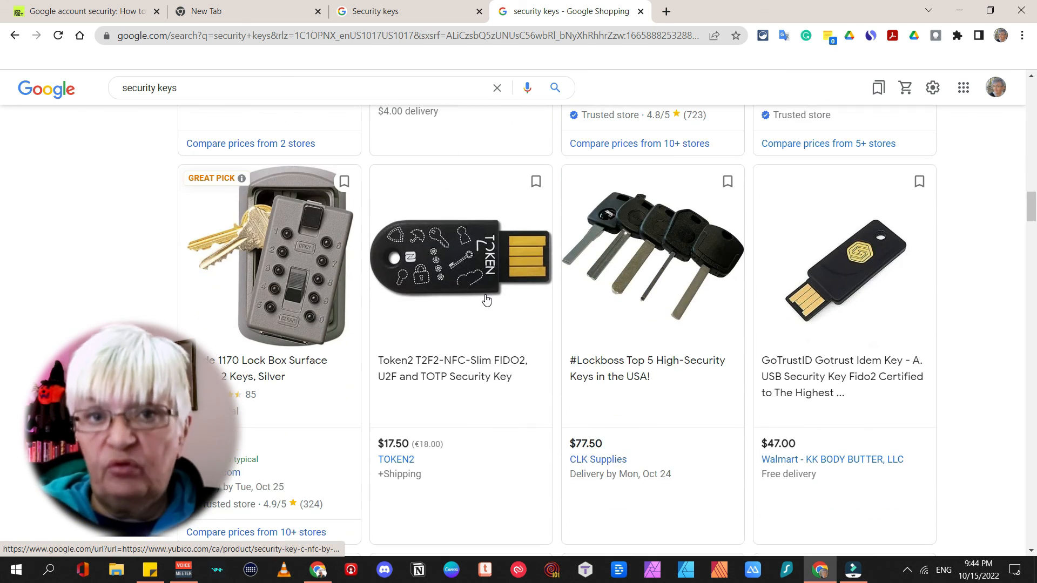